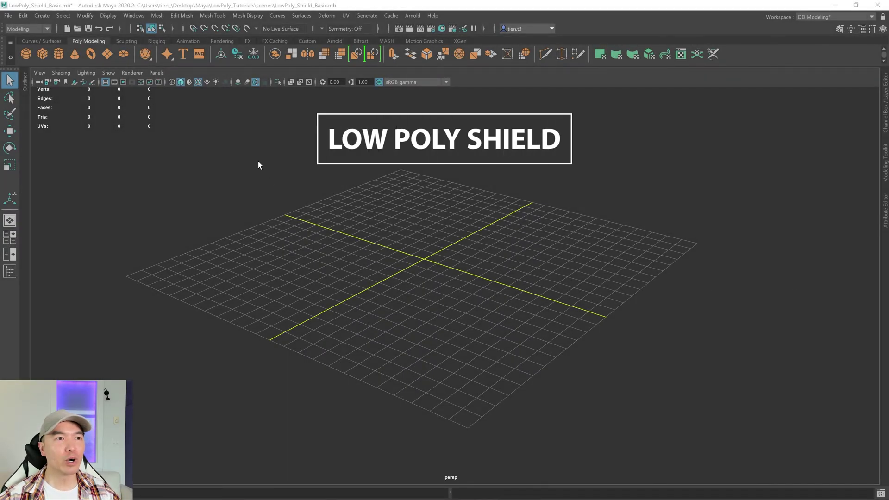
# Create a polygon plane at the origin with 3 width subdivisions and 3 height subdivisions
pyautogui.click(108, 55)
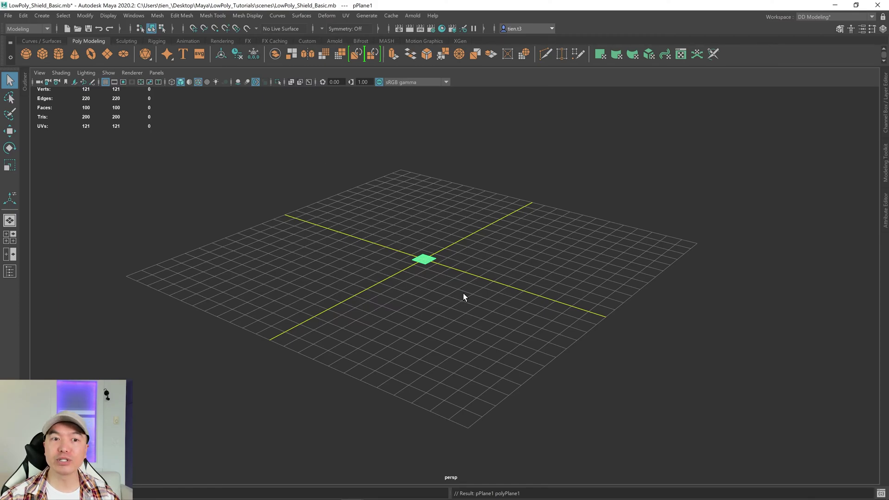
pyautogui.press('f')
pyautogui.keyDown('alt'); pyautogui.moveTo(387, 280); pyautogui.dragTo(433, 265); pyautogui.keyUp('alt')
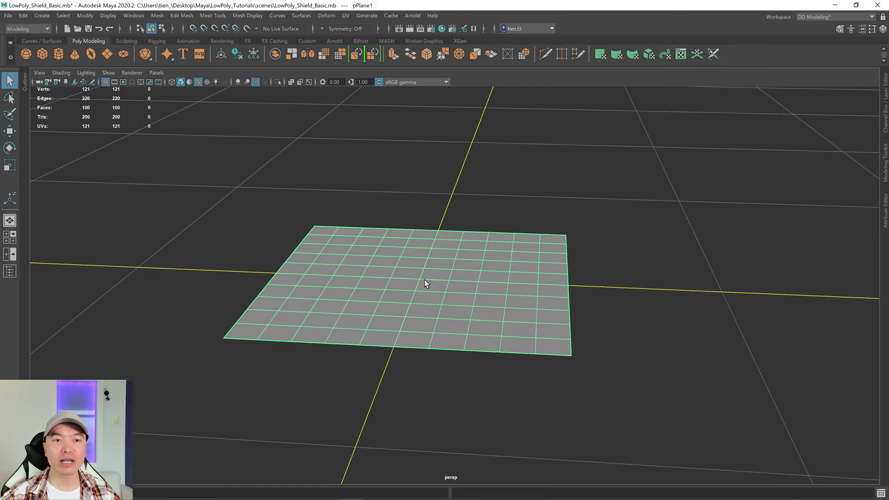
pyautogui.press('t')
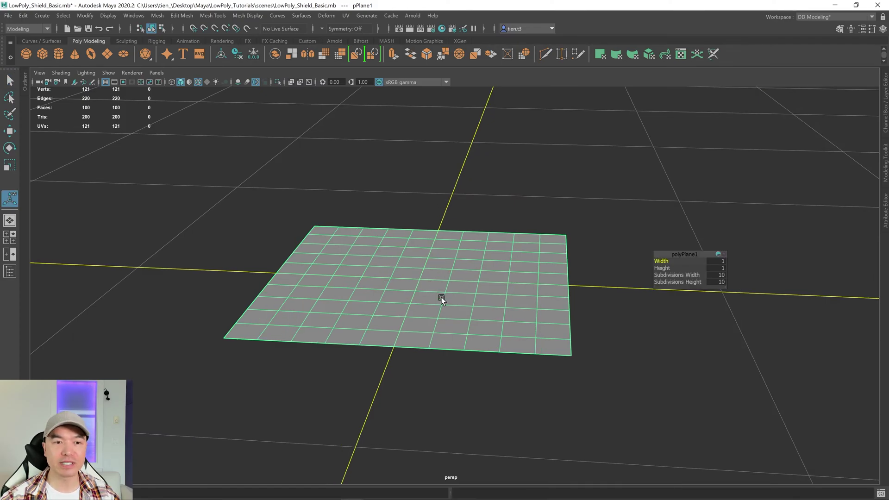
pyautogui.click(722, 276)
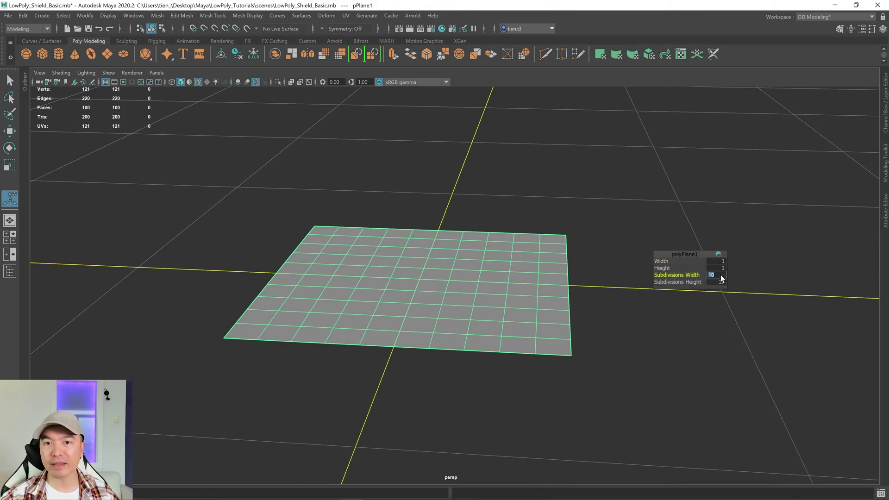
pyautogui.press('Tab')
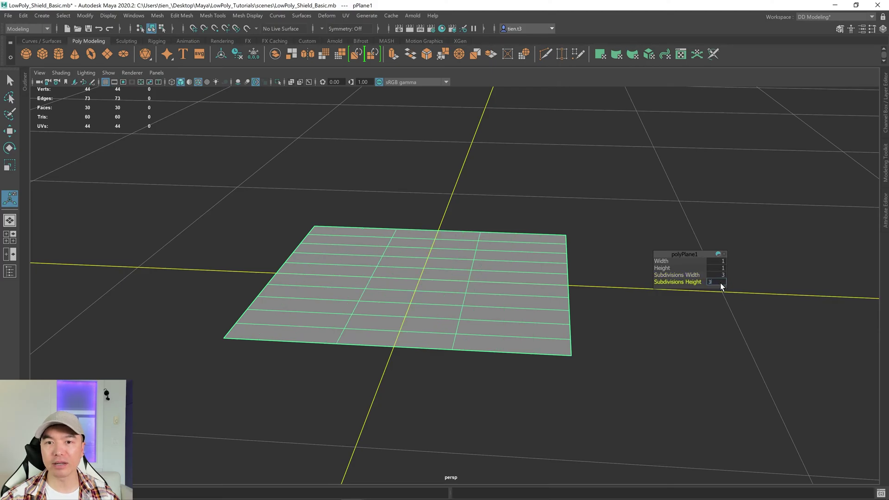
pyautogui.press('Return')
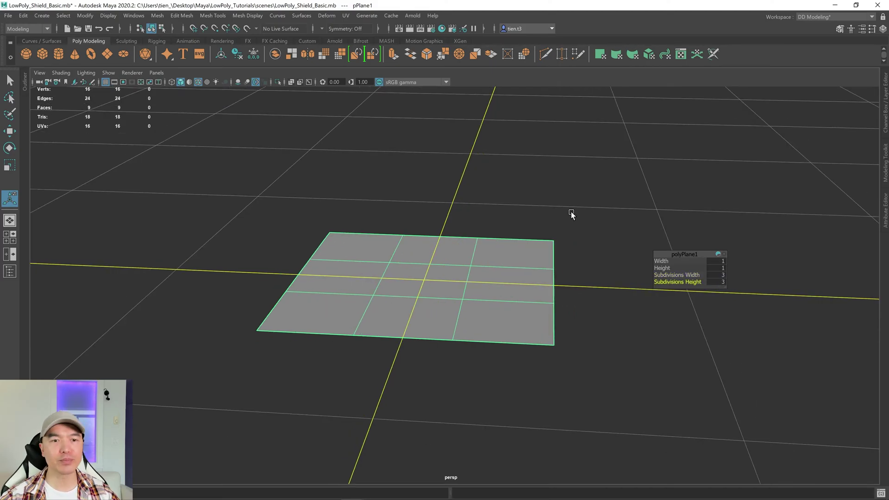
# Stand the plane upright by setting its X rotation to 90
pyautogui.press('w')
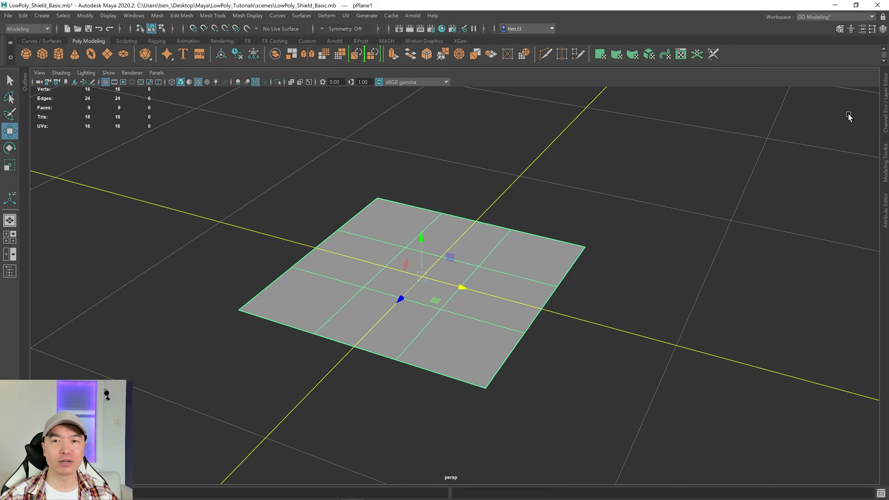
pyautogui.click(885, 100)
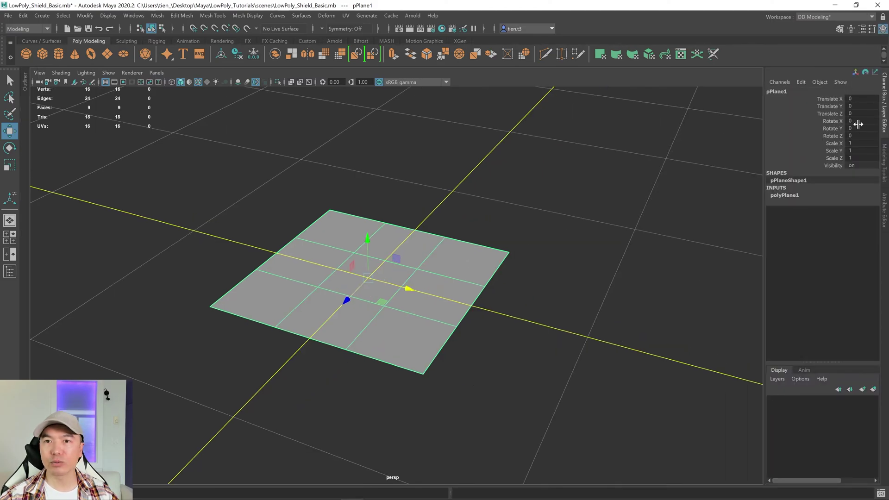
pyautogui.click(857, 121)
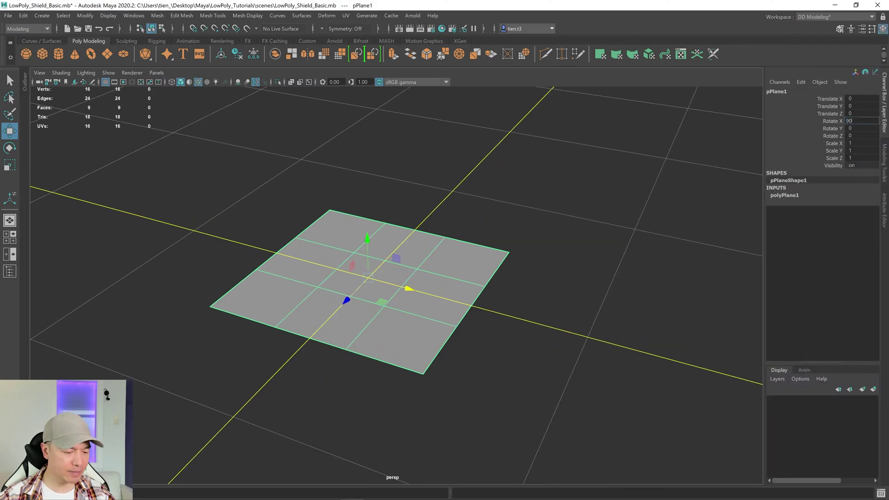
pyautogui.press('Return')
pyautogui.keyDown('alt'); pyautogui.moveTo(524, 241); pyautogui.dragTo(502, 174); pyautogui.keyUp('alt')
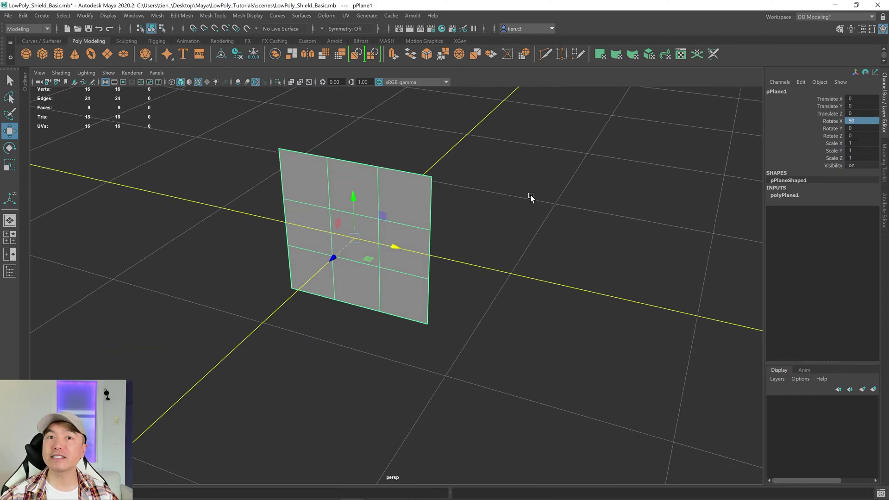
# In the front view, scale the plane into an upright rectangle, about 3.08 in X and about 4.52 in Z
pyautogui.press('space')
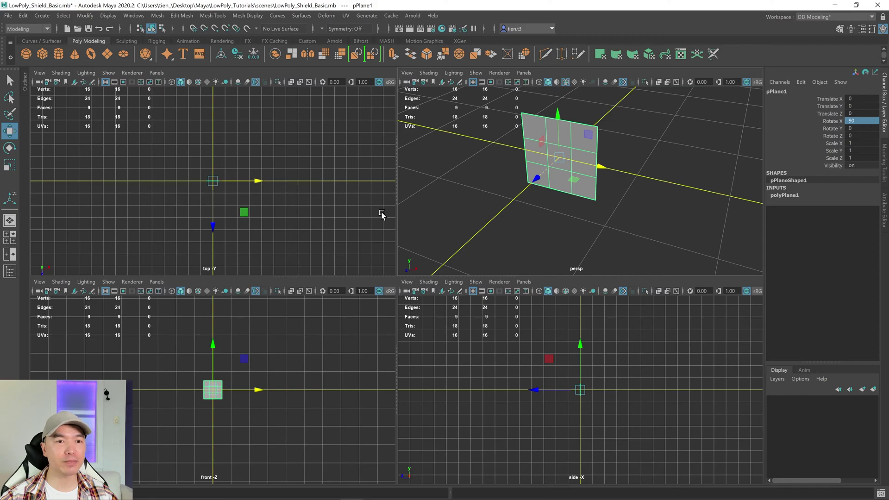
pyautogui.press('space')
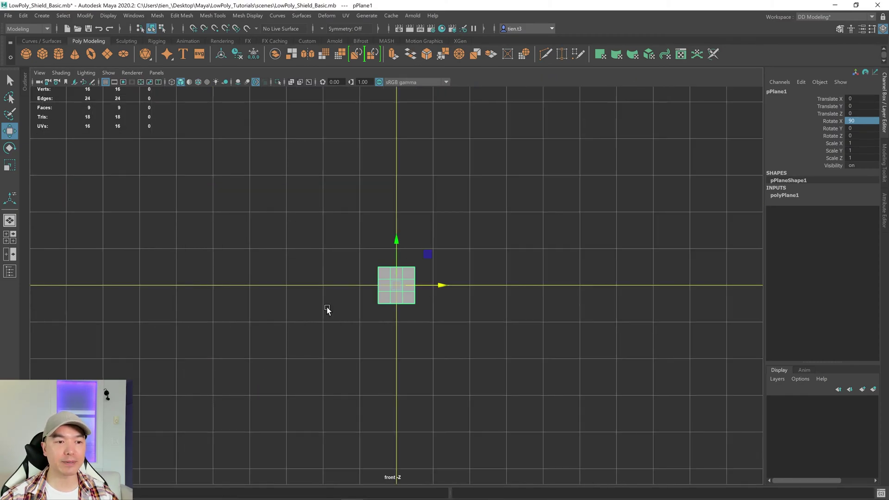
pyautogui.press('r')
pyautogui.moveTo(400, 286); pyautogui.dragTo(449, 268)
pyautogui.moveTo(400, 330); pyautogui.dragTo(395, 346)
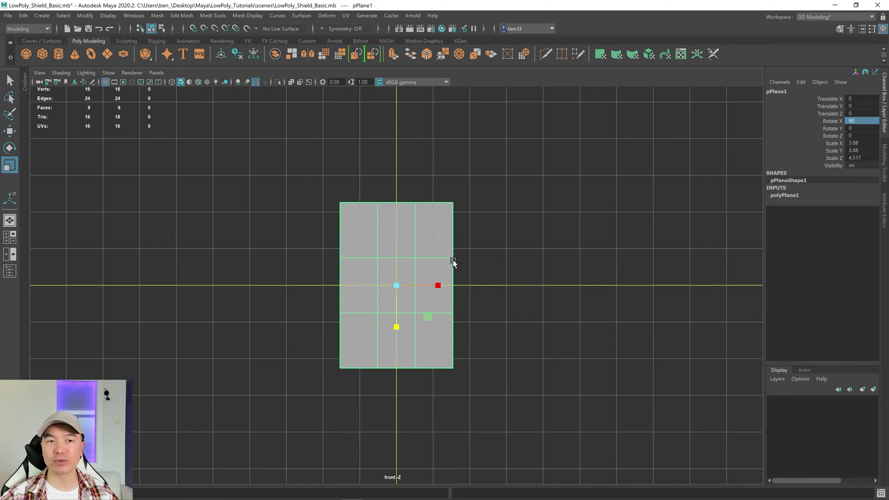
# Switch the plane to vertex editing with the Modeling Toolkit shown and set symmetry to Object X
pyautogui.click(884, 167)
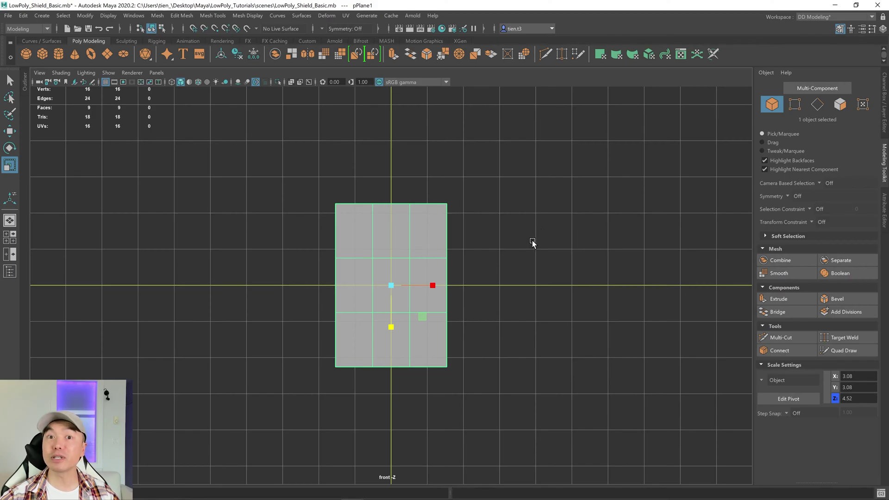
pyautogui.moveTo(556, 196); pyautogui.dragTo(504, 196, button='right')
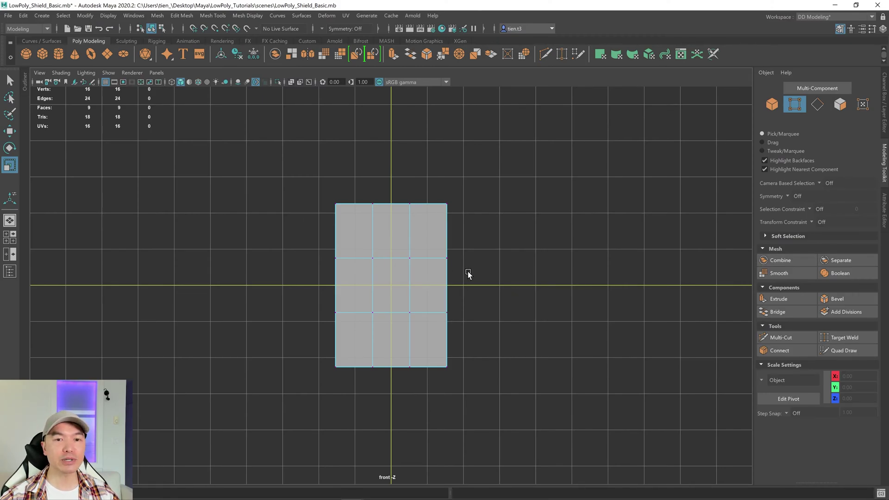
pyautogui.click(324, 28)
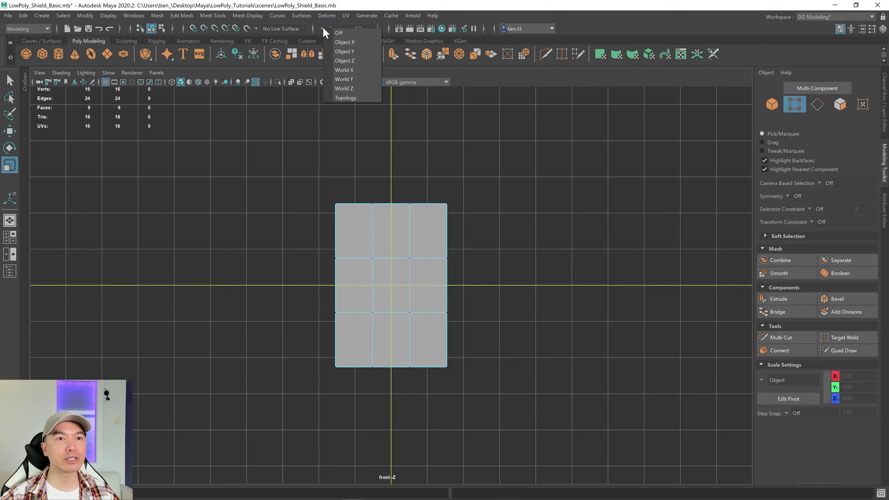
pyautogui.click(355, 41)
# Raise the two middle vertices of the top edge and move the middle side vertices outward to about X 1.90
pyautogui.moveTo(381, 185); pyautogui.dragTo(432, 225)
pyautogui.press('w')
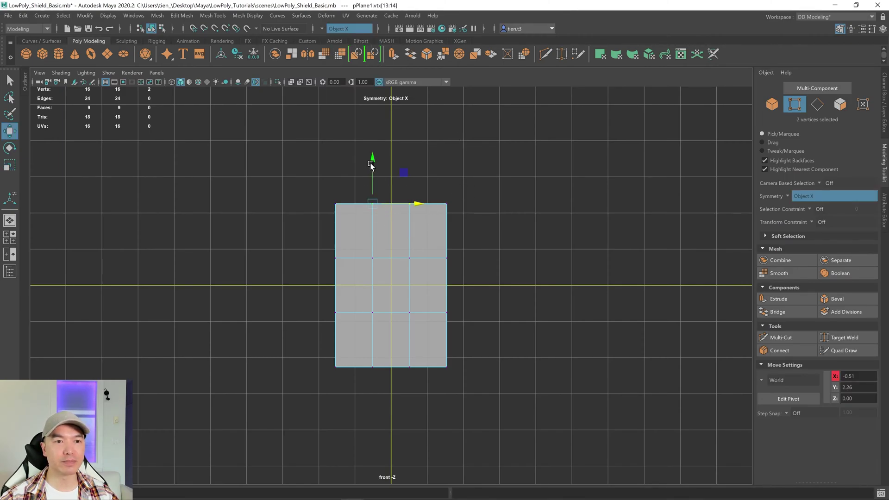
pyautogui.moveTo(371, 165); pyautogui.dragTo(369, 145)
pyautogui.moveTo(427, 240); pyautogui.dragTo(504, 283)
pyautogui.keyDown('alt'); pyautogui.moveTo(504, 284); pyautogui.dragTo(403, 300, button='middle'); pyautogui.keyUp('alt')
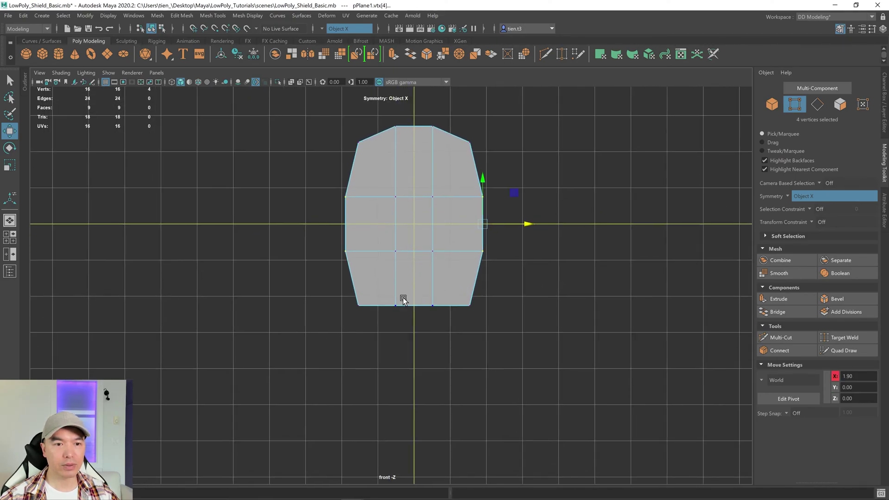
# Taper the shield by lowering the bottom middle vertices to about Y -3.10, raising the lower corners, and lowering the top row of vertices
pyautogui.moveTo(381, 306); pyautogui.dragTo(444, 330)
pyautogui.moveTo(434, 264); pyautogui.dragTo(430, 295)
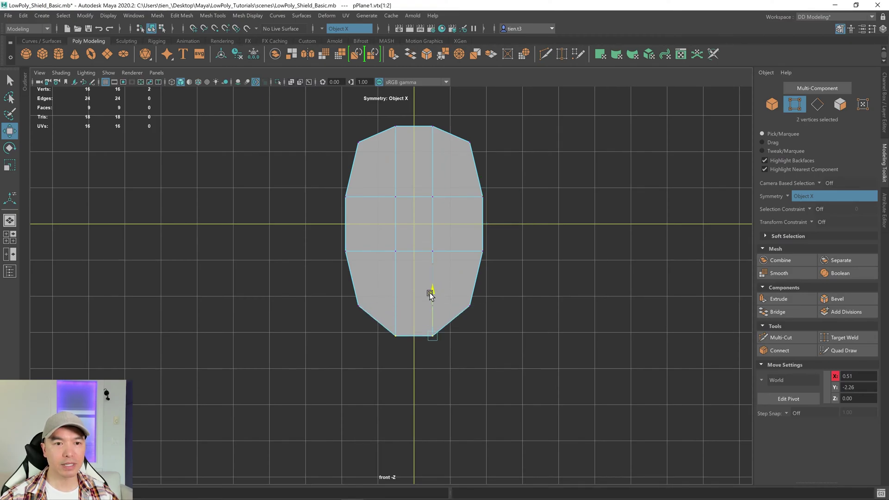
pyautogui.moveTo(305, 284); pyautogui.dragTo(522, 321)
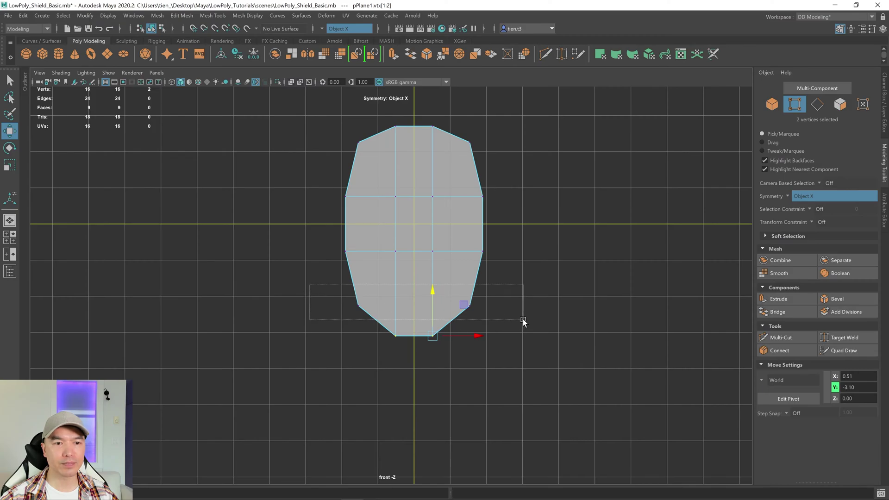
pyautogui.moveTo(472, 264); pyautogui.dragTo(470, 245)
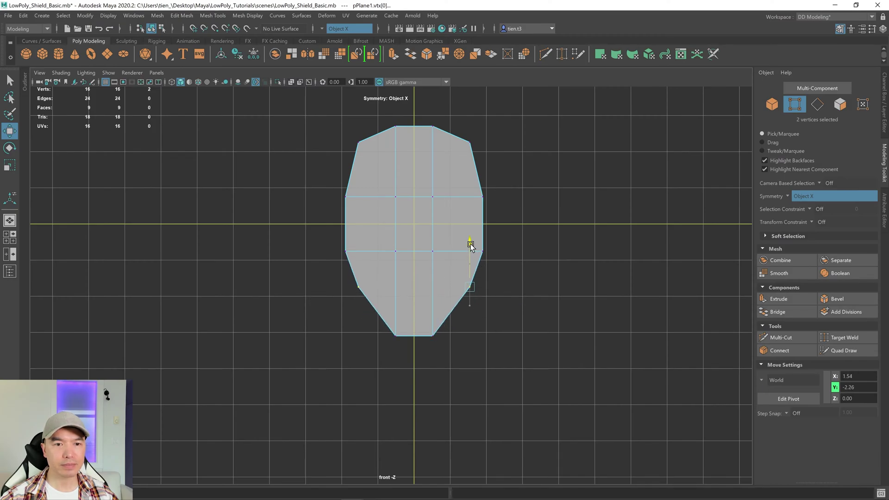
pyautogui.moveTo(332, 169); pyautogui.dragTo(499, 206)
pyautogui.moveTo(336, 113); pyautogui.dragTo(450, 129)
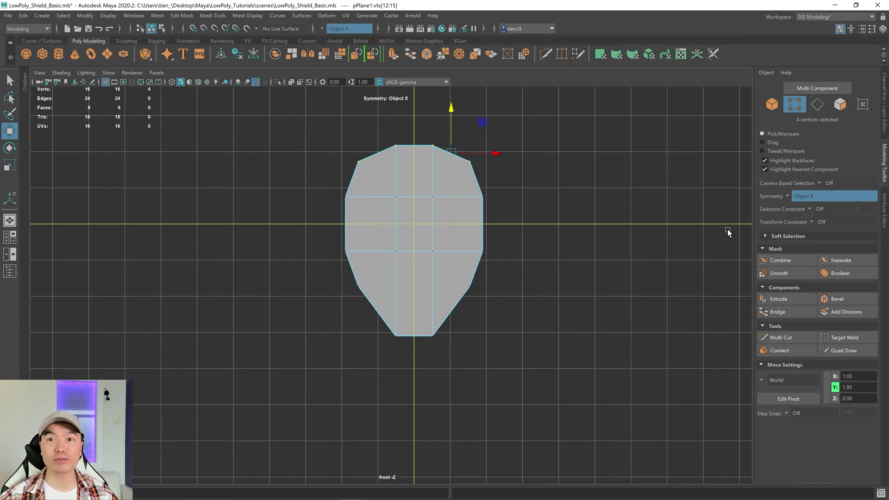
# Extrude all the shield's border edges outward with an offset of about 0.278 to form a rim
pyautogui.moveTo(597, 210); pyautogui.dragTo(599, 185, button='right')
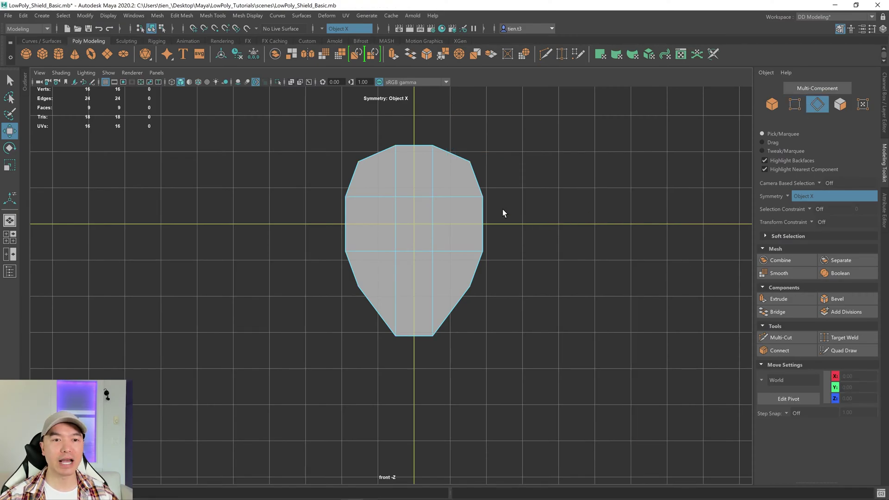
pyautogui.press('q')
pyautogui.doubleClick(478, 185)
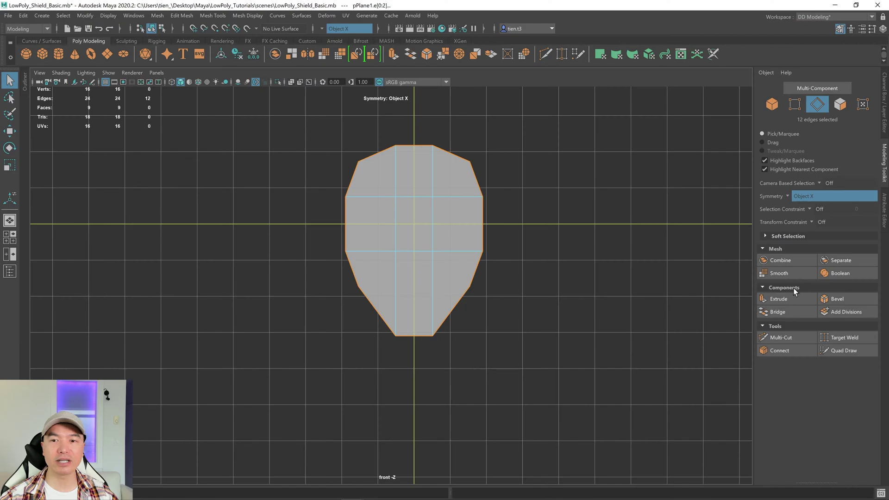
pyautogui.click(784, 299)
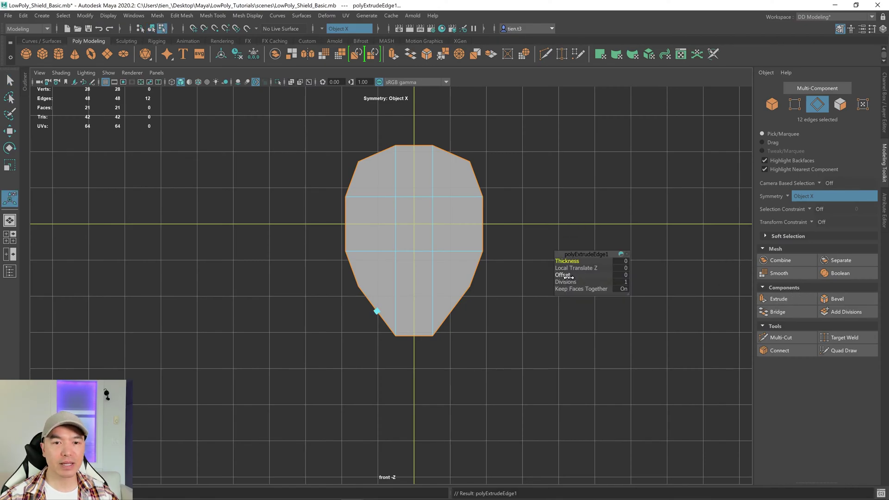
pyautogui.moveTo(562, 275); pyautogui.dragTo(629, 267)
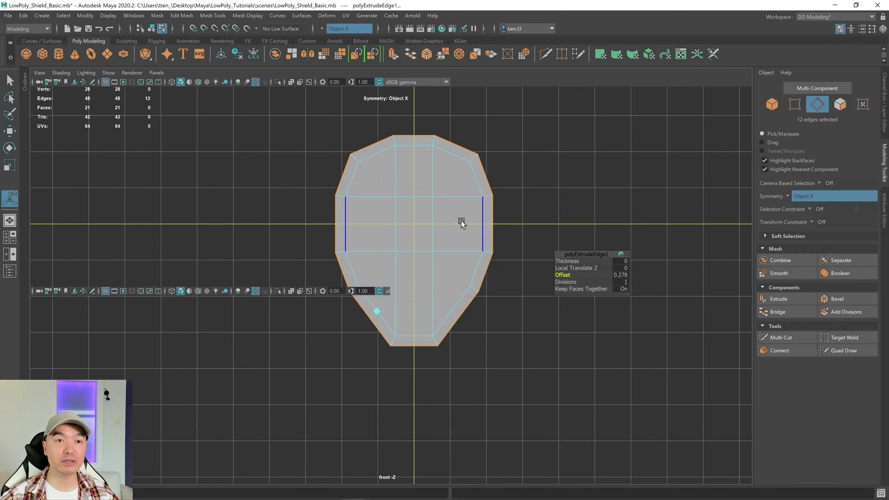
# In the perspective view, extrude the whole shield mesh with a Local Translate Z of about 0.16 to give it thickness
pyautogui.press('space')
pyautogui.press('space')
pyautogui.keyDown('alt'); pyautogui.moveTo(549, 233); pyautogui.dragTo(467, 243); pyautogui.keyUp('alt')
pyautogui.moveTo(467, 243); pyautogui.dragTo(522, 213, button='right')
pyautogui.press('f')
pyautogui.keyDown('alt'); pyautogui.moveTo(526, 221); pyautogui.dragTo(494, 244); pyautogui.keyUp('alt')
pyautogui.scroll(-5, 494, 244)
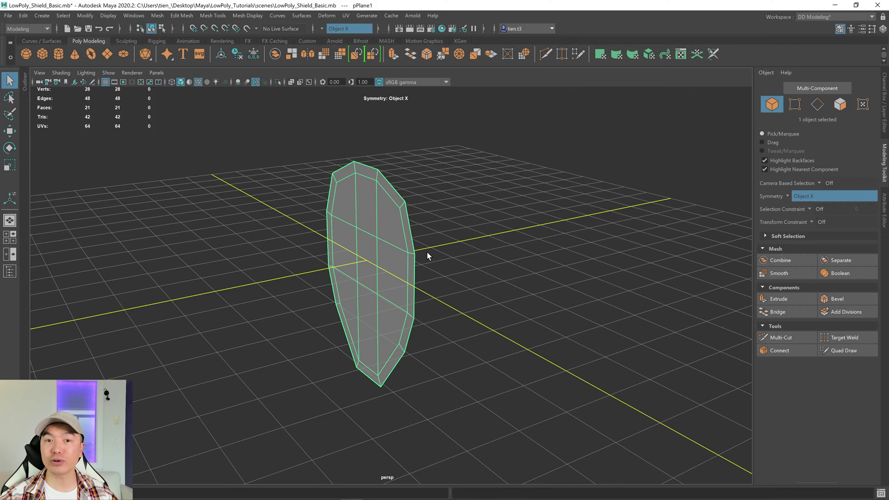
pyautogui.click(780, 299)
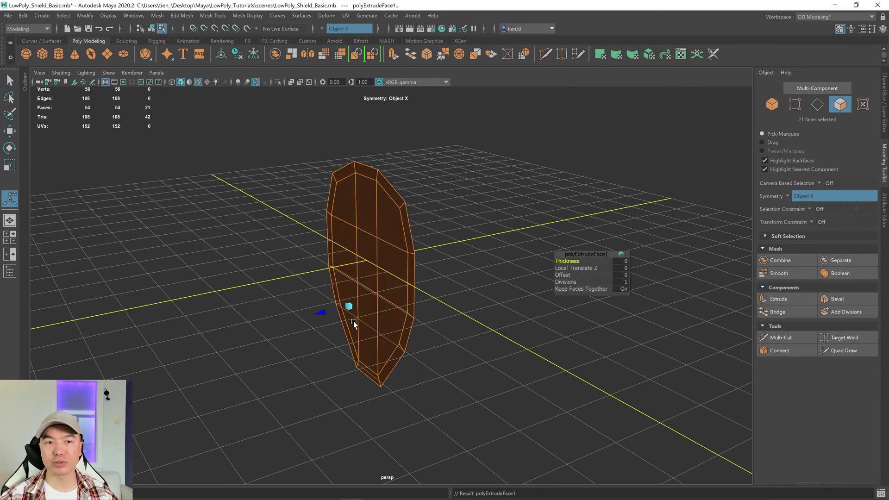
pyautogui.moveTo(317, 312); pyautogui.dragTo(402, 304)
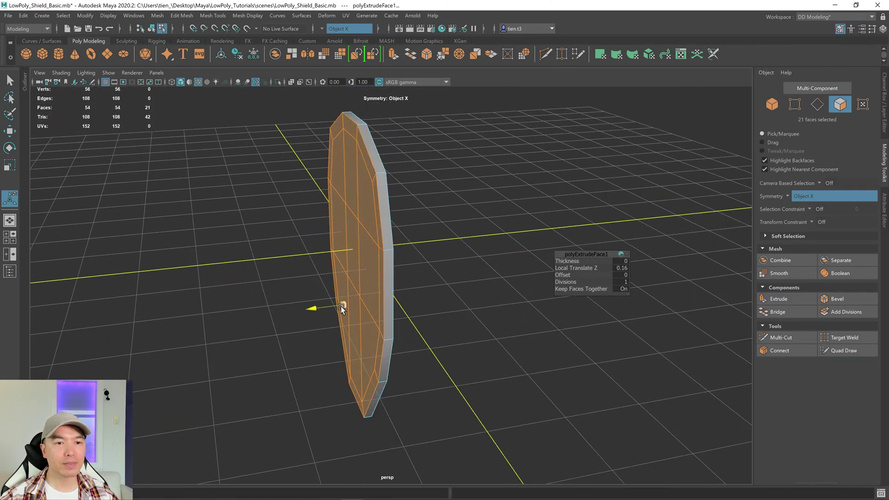
pyautogui.keyDown('alt'); pyautogui.moveTo(314, 310); pyautogui.dragTo(413, 310); pyautogui.keyUp('alt')
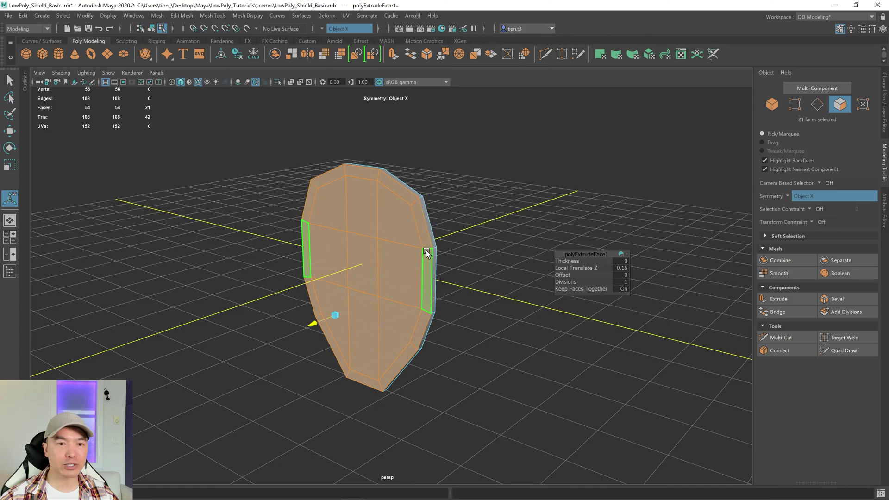
# Select the full loops of rim faces on both the front and back of the shield
pyautogui.click(446, 254)
pyautogui.keyDown('alt'); pyautogui.moveTo(446, 254); pyautogui.dragTo(399, 225); pyautogui.keyUp('alt')
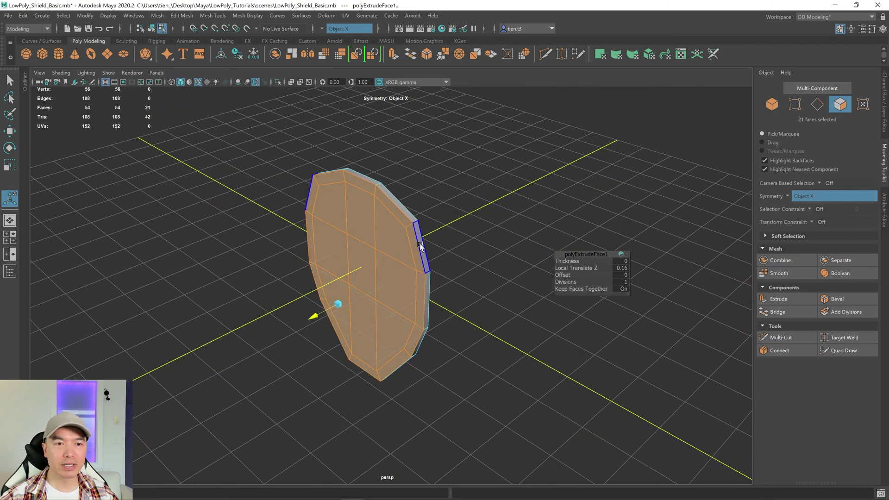
pyautogui.press('q')
pyautogui.click(403, 214)
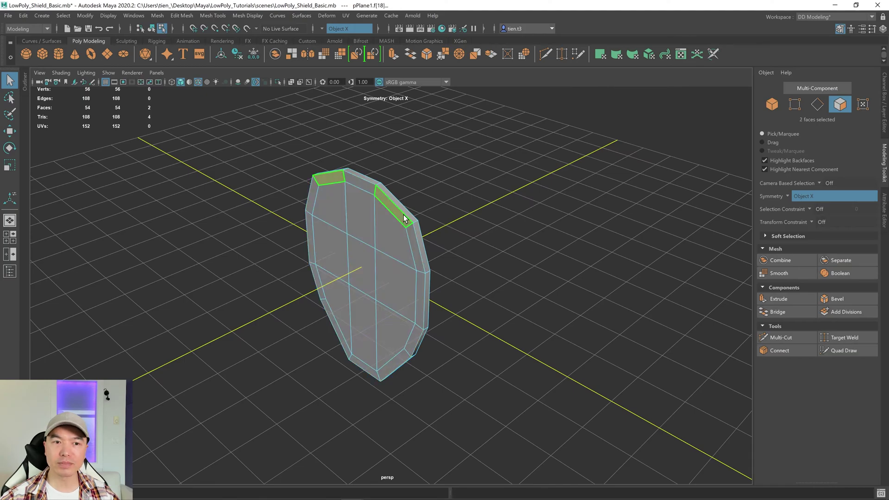
pyautogui.keyDown('shift'); pyautogui.doubleClick(416, 244); pyautogui.keyUp('shift')
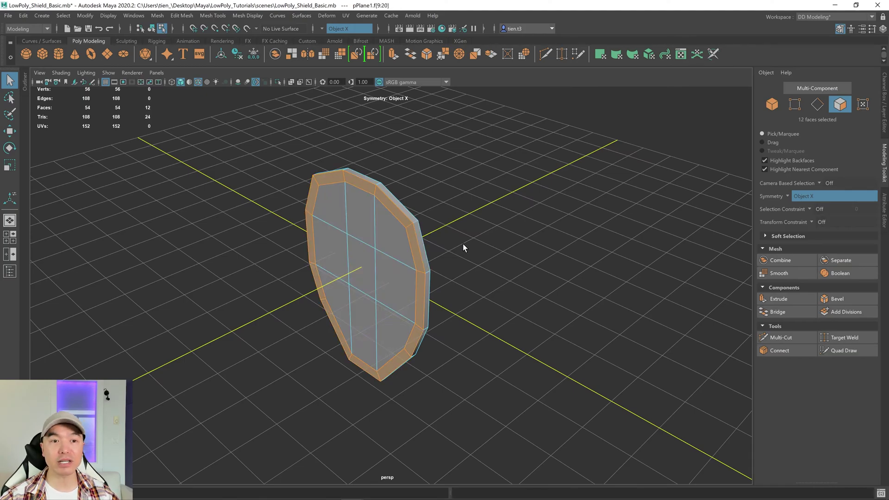
pyautogui.keyDown('alt'); pyautogui.moveTo(463, 248); pyautogui.dragTo(410, 244); pyautogui.keyUp('alt')
pyautogui.keyDown('shift'); pyautogui.doubleClick(333, 235); pyautogui.keyUp('shift')
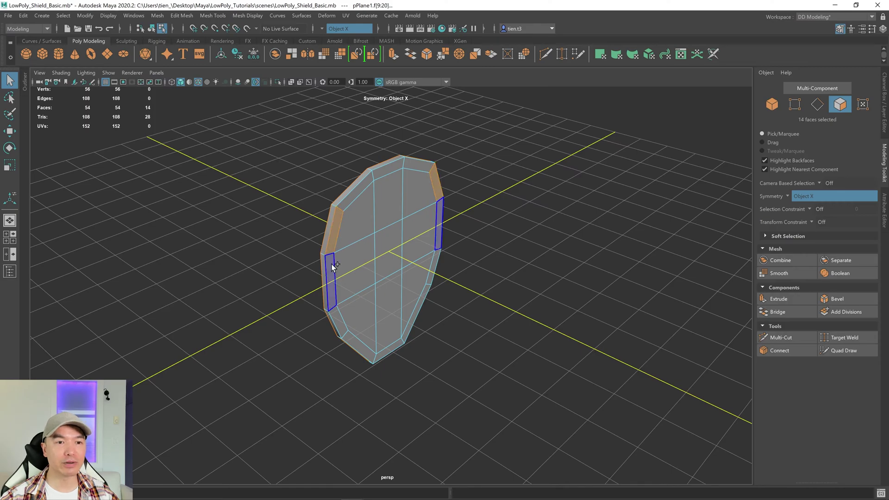
pyautogui.keyDown('alt'); pyautogui.moveTo(397, 276); pyautogui.dragTo(458, 271); pyautogui.keyUp('alt')
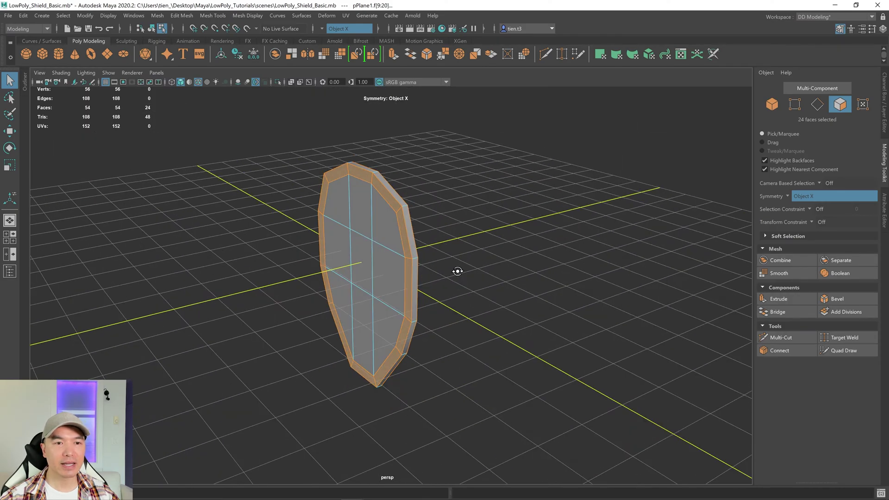
# Extrude the selected front and back rim faces of the shield with a Thickness of about 0.072
pyautogui.click(788, 299)
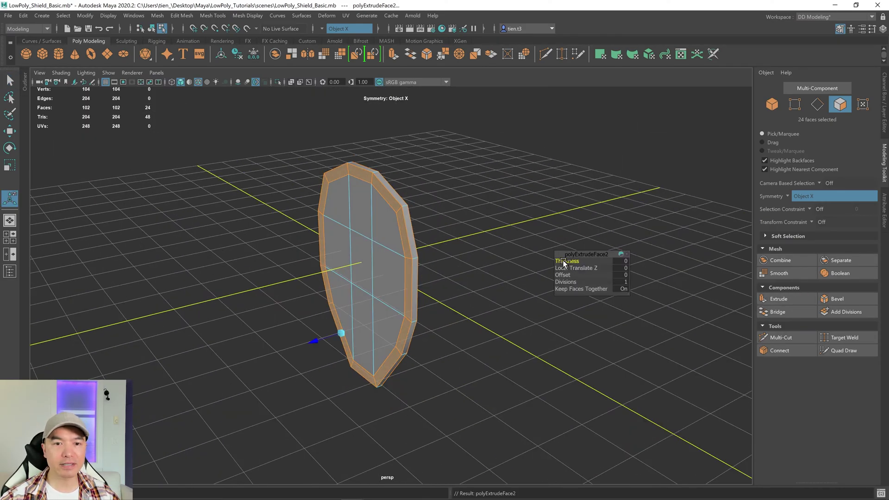
pyautogui.moveTo(570, 261); pyautogui.dragTo(577, 257)
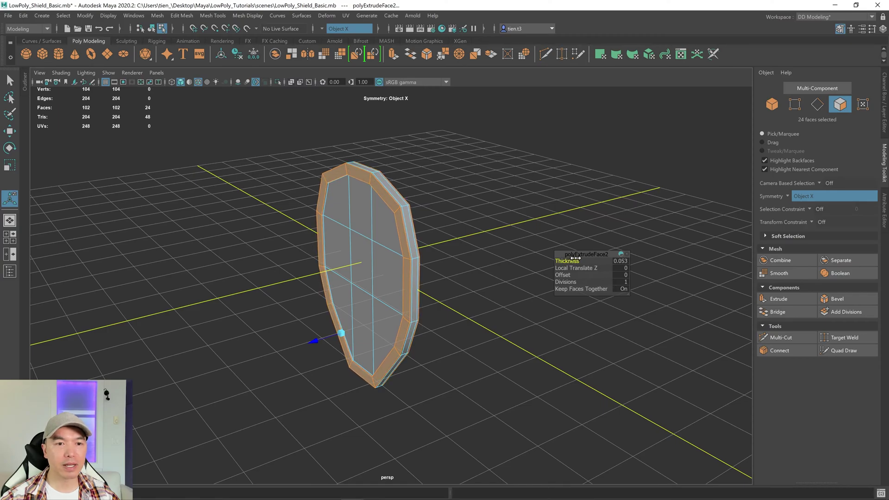
pyautogui.scroll(2, 442, 313)
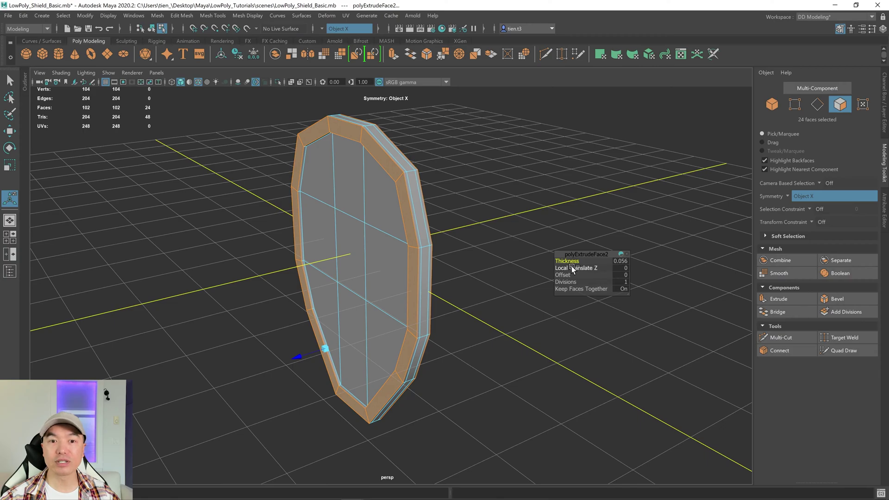
pyautogui.moveTo(569, 261); pyautogui.dragTo(569, 261)
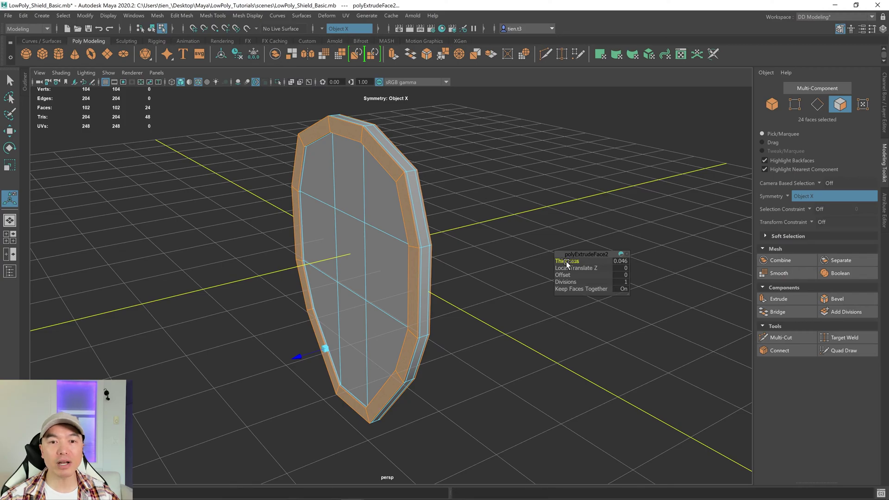
pyautogui.moveTo(568, 261); pyautogui.dragTo(443, 266)
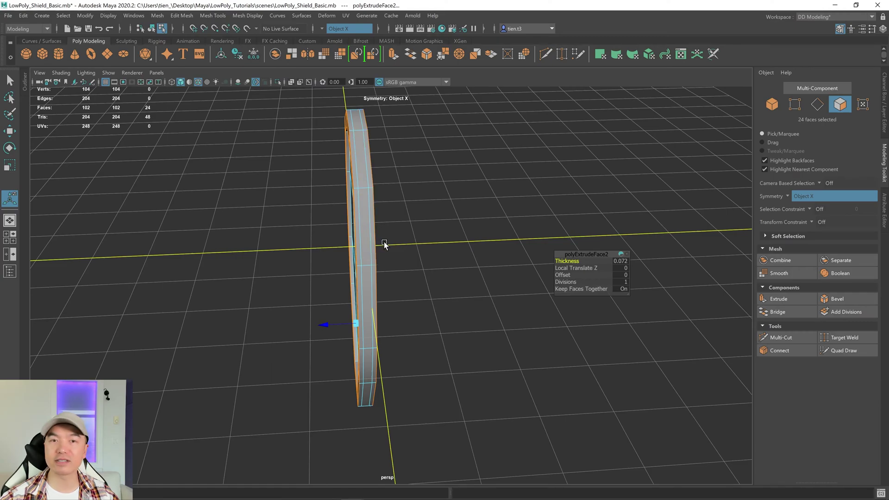
# Delete the two extra edge loops running around the outer side of the shield's rim
pyautogui.moveTo(463, 215); pyautogui.dragTo(477, 167, button='right')
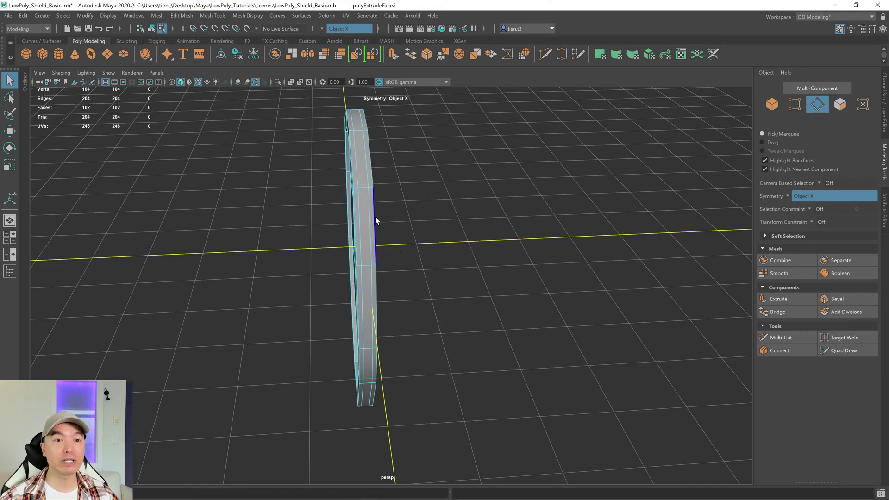
pyautogui.doubleClick(358, 219)
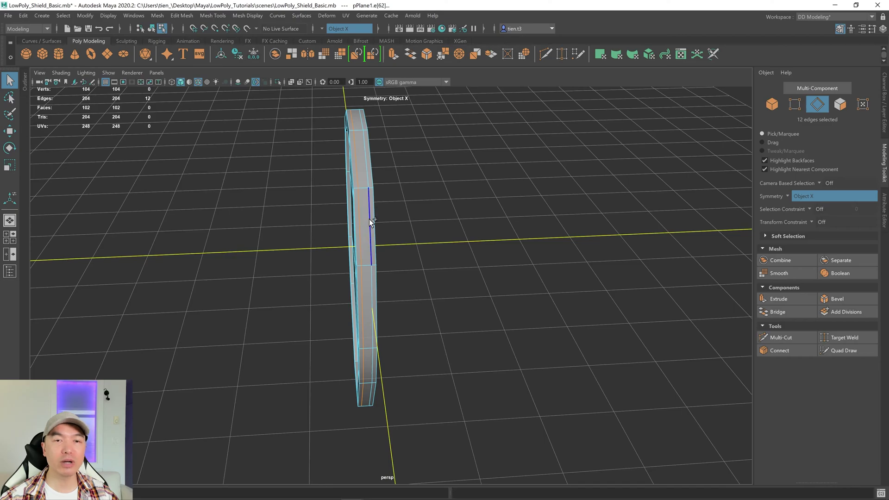
pyautogui.keyDown('shift'); pyautogui.doubleClick(374, 221); pyautogui.keyUp('shift')
pyautogui.keyDown('alt'); pyautogui.moveTo(375, 221); pyautogui.dragTo(420, 238); pyautogui.keyUp('alt')
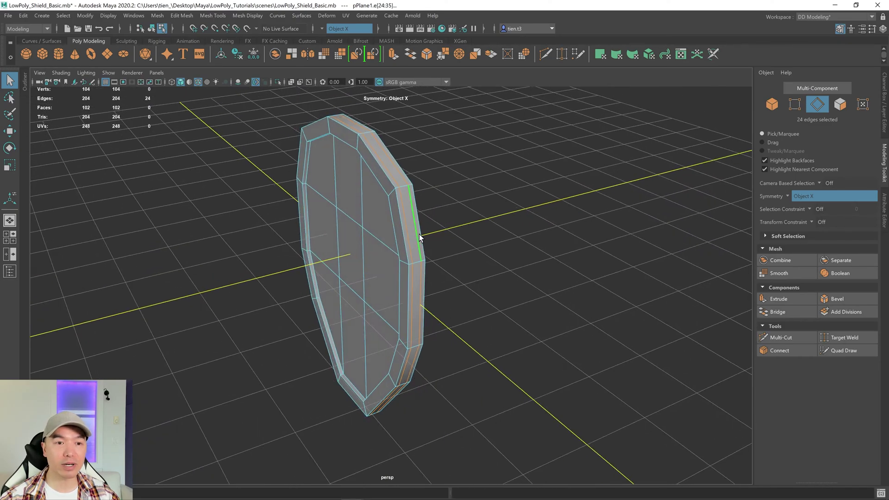
pyautogui.press('Delete')
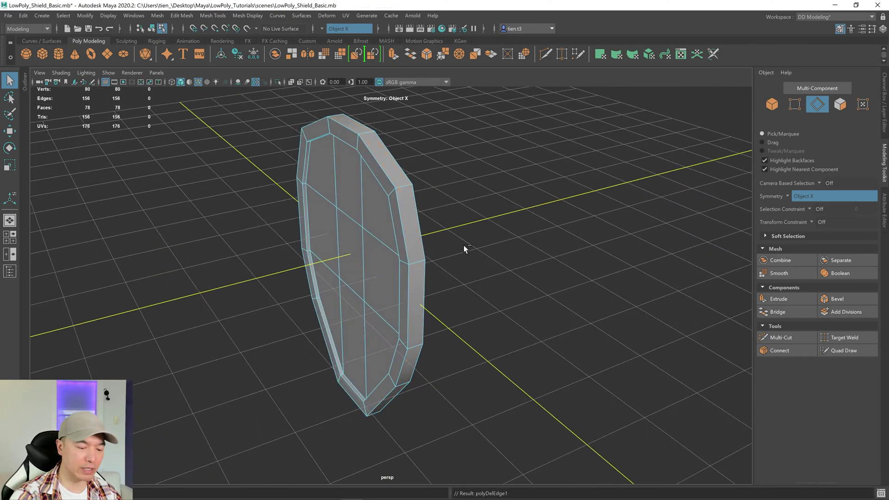
pyautogui.keyDown('alt'); pyautogui.moveTo(474, 235); pyautogui.dragTo(451, 310); pyautogui.keyUp('alt')
pyautogui.moveTo(453, 375)
pyautogui.keyDown('alt'); pyautogui.mouseDown()
pyautogui.moveTo(427, 385)
pyautogui.moveTo(438, 379)
pyautogui.mouseUp(); pyautogui.keyUp('alt')
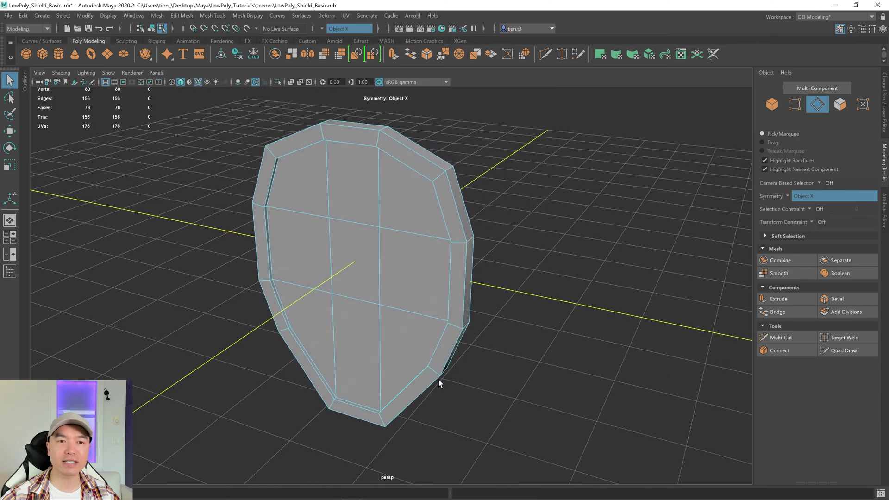
# Extrude the front, side and back rim faces at both upper corners and the bottom tip with a Thickness of about 0.103
pyautogui.moveTo(474, 176); pyautogui.dragTo(475, 199, button='right')
pyautogui.keyDown('alt'); pyautogui.moveTo(457, 165); pyautogui.dragTo(571, 184); pyautogui.keyUp('alt')
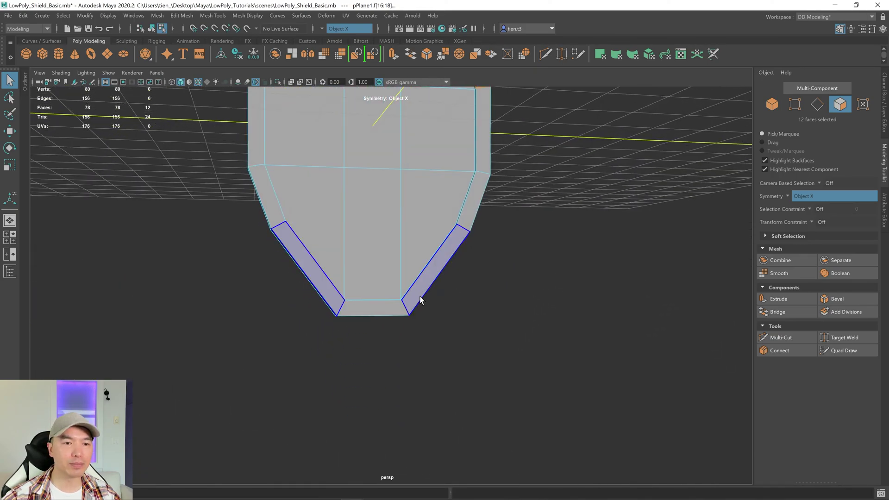
pyautogui.keyDown('shift'); pyautogui.moveTo(371, 311); pyautogui.dragTo(479, 326); pyautogui.keyUp('shift')
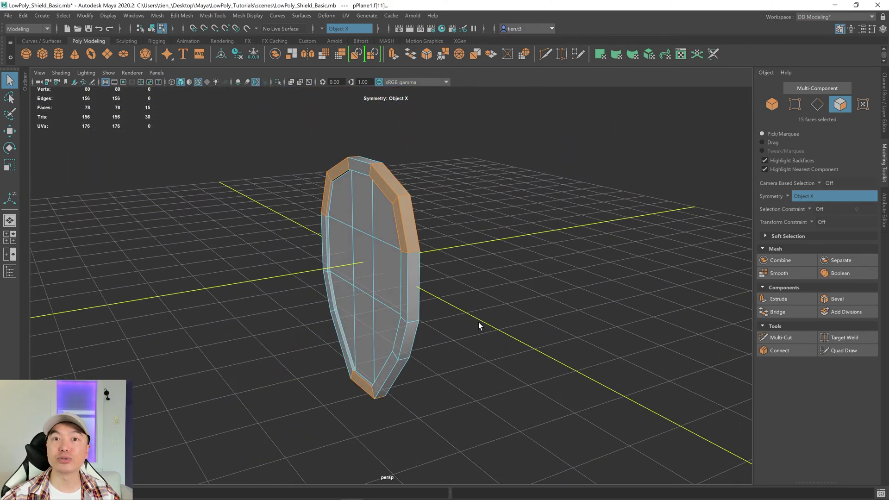
pyautogui.click(781, 299)
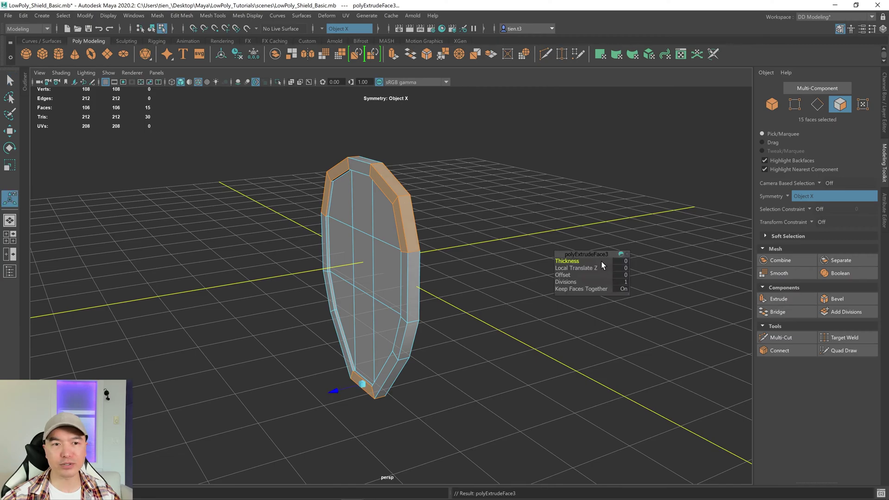
pyautogui.moveTo(561, 261); pyautogui.dragTo(585, 260)
pyautogui.keyDown('alt'); pyautogui.moveTo(445, 231); pyautogui.dragTo(491, 231); pyautogui.keyUp('alt')
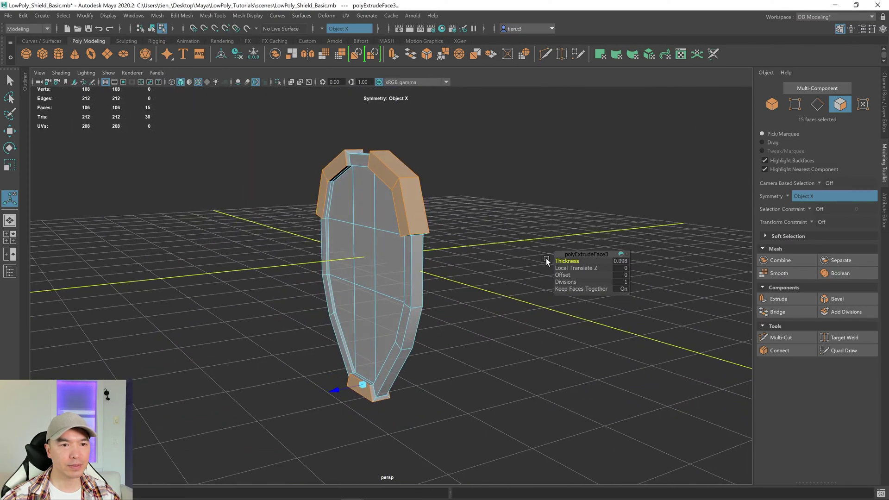
pyautogui.moveTo(557, 260); pyautogui.dragTo(423, 221)
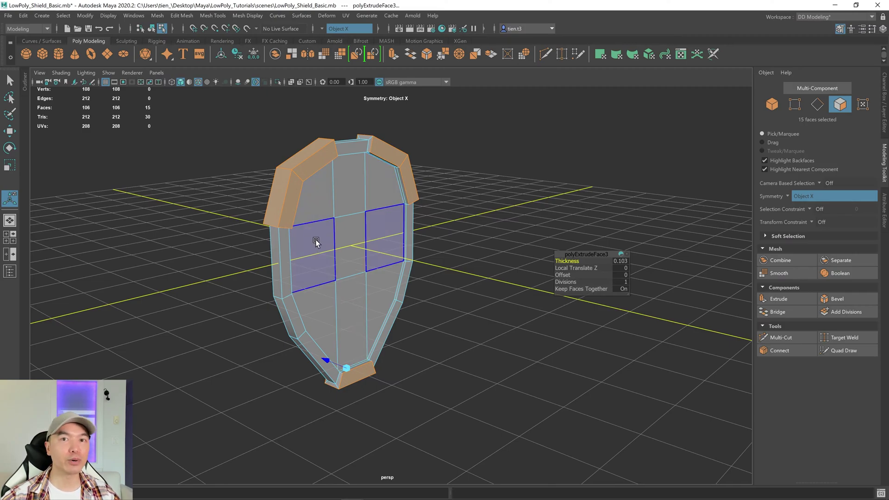
pyautogui.keyDown('alt'); pyautogui.moveTo(354, 283); pyautogui.dragTo(387, 282); pyautogui.keyUp('alt')
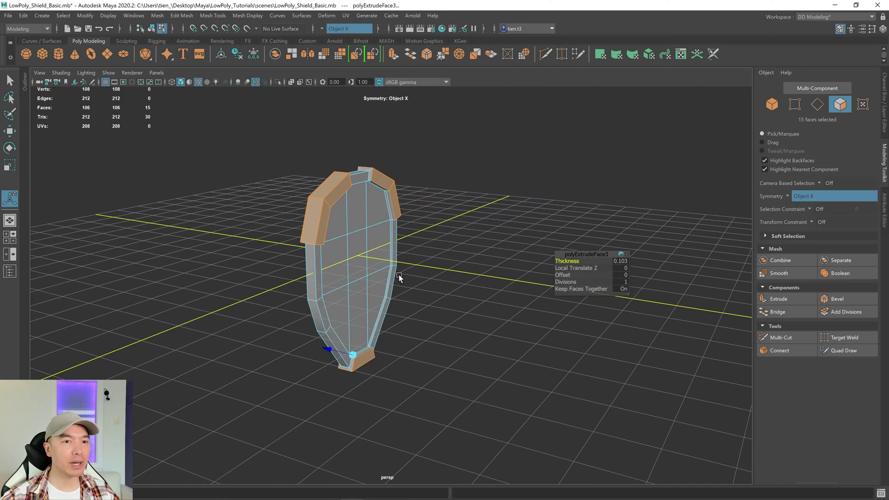
# Return to object mode, create a polygon cube and move it behind the shield to about Z -0.64
pyautogui.press('q')
pyautogui.moveTo(409, 188); pyautogui.dragTo(530, 179, button='right')
pyautogui.click(530, 180)
pyautogui.keyDown('shift'); pyautogui.moveTo(190, 141); pyautogui.dragTo(199, 120, button='right'); pyautogui.keyUp('shift')
pyautogui.keyDown('alt'); pyautogui.moveTo(199, 120); pyautogui.dragTo(425, 260); pyautogui.keyUp('alt')
pyautogui.press('w')
pyautogui.moveTo(322, 262); pyautogui.dragTo(410, 254, button='middle')
pyautogui.keyDown('alt'); pyautogui.moveTo(411, 254); pyautogui.dragTo(437, 246, button='right'); pyautogui.keyUp('alt')
pyautogui.keyDown('alt'); pyautogui.moveTo(437, 246); pyautogui.dragTo(403, 241); pyautogui.keyUp('alt')
# Scale the cube to about 0.34 in X and 0.60 in Z, and move it sideways to about X 1.10
pyautogui.press('r')
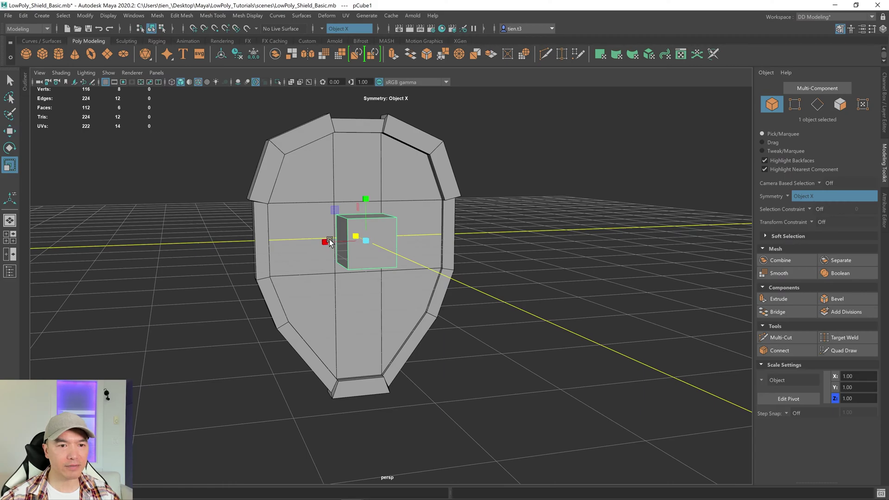
pyautogui.moveTo(324, 243); pyautogui.dragTo(266, 252)
pyautogui.press('w')
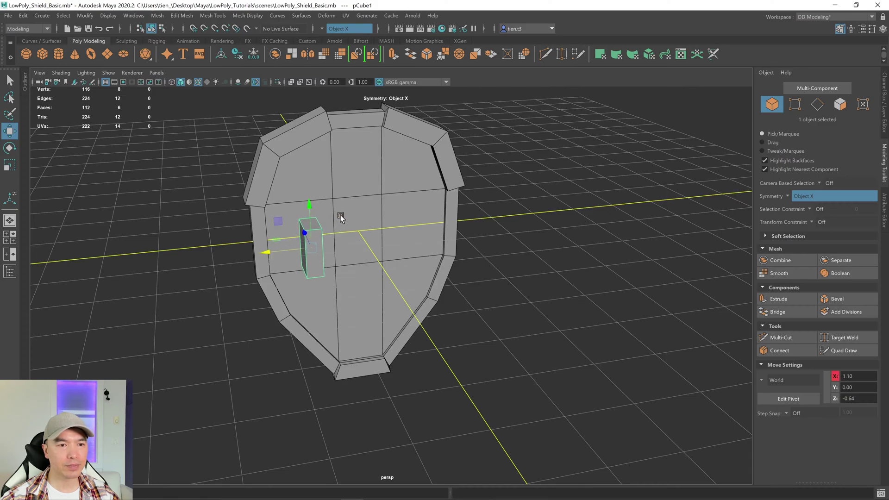
# Raise the cube to about Y 0.22 and move it along Z until it stands clear behind the shield
pyautogui.moveTo(307, 203); pyautogui.dragTo(369, 257)
pyautogui.scroll(3, 391, 248)
pyautogui.moveTo(258, 227); pyautogui.dragTo(234, 218)
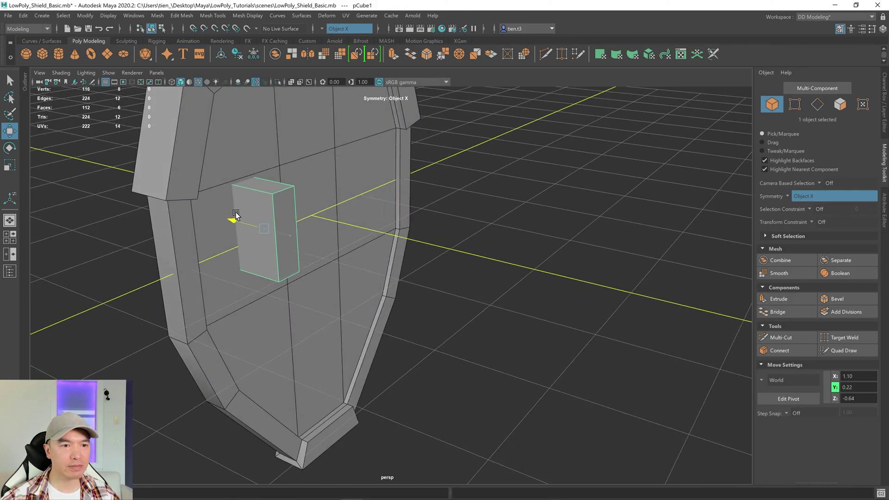
pyautogui.keyDown('alt'); pyautogui.moveTo(384, 227); pyautogui.dragTo(405, 224); pyautogui.keyUp('alt')
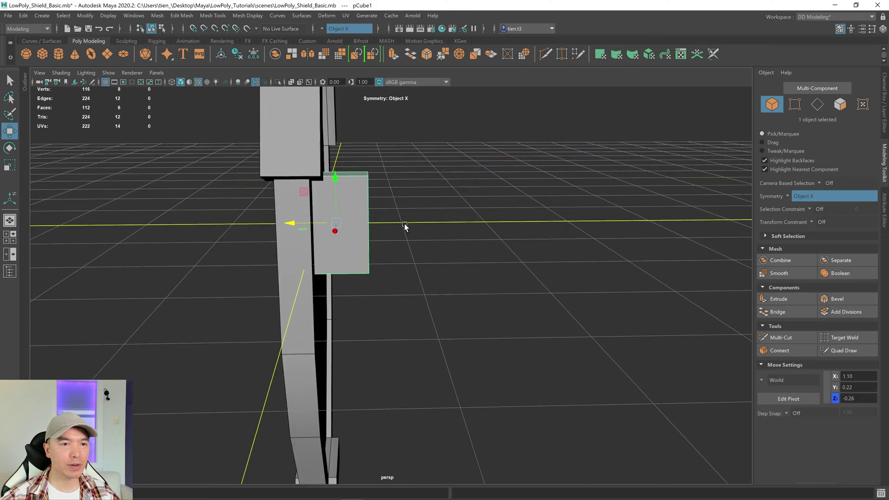
pyautogui.moveTo(297, 222); pyautogui.dragTo(452, 240)
# Delete the cube's two side faces and the face toward the shield, leaving a C-shaped strip
pyautogui.press('r')
pyautogui.keyDown('alt'); pyautogui.moveTo(370, 288); pyautogui.dragTo(471, 195); pyautogui.keyUp('alt')
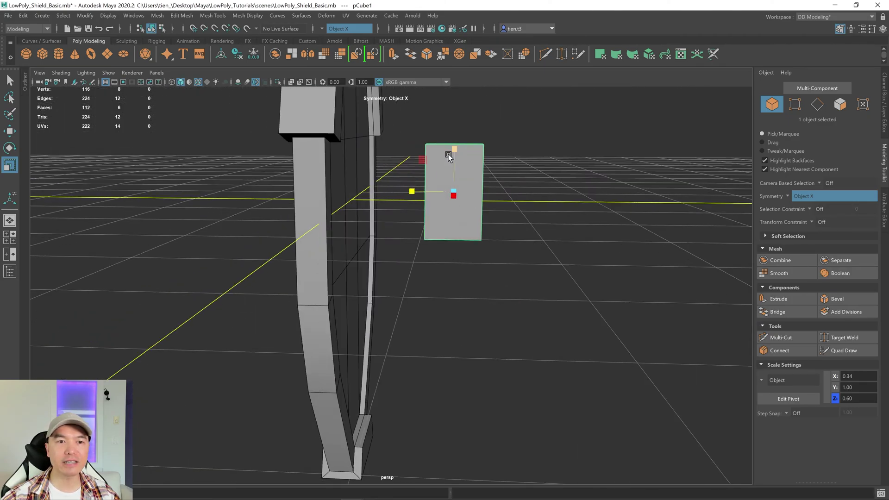
pyautogui.moveTo(569, 166); pyautogui.dragTo(569, 201, button='right')
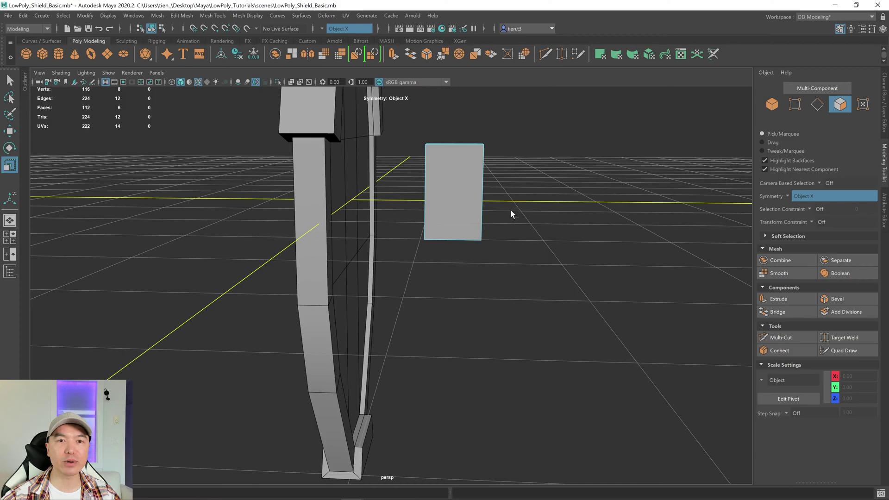
pyautogui.click(458, 201)
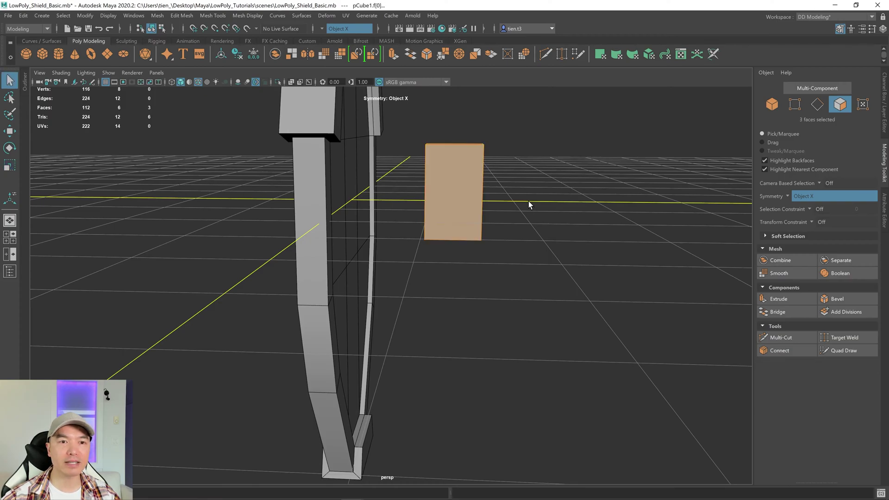
pyautogui.press('Delete')
pyautogui.keyDown('alt'); pyautogui.moveTo(529, 200); pyautogui.dragTo(513, 204); pyautogui.keyUp('alt')
# Bevel the two corner edges of the C-shaped strip with a Fraction of about 0.369
pyautogui.moveTo(545, 122); pyautogui.dragTo(518, 139, button='right')
pyautogui.click(440, 190)
pyautogui.keyDown('alt'); pyautogui.moveTo(482, 204); pyautogui.dragTo(459, 200); pyautogui.keyUp('alt')
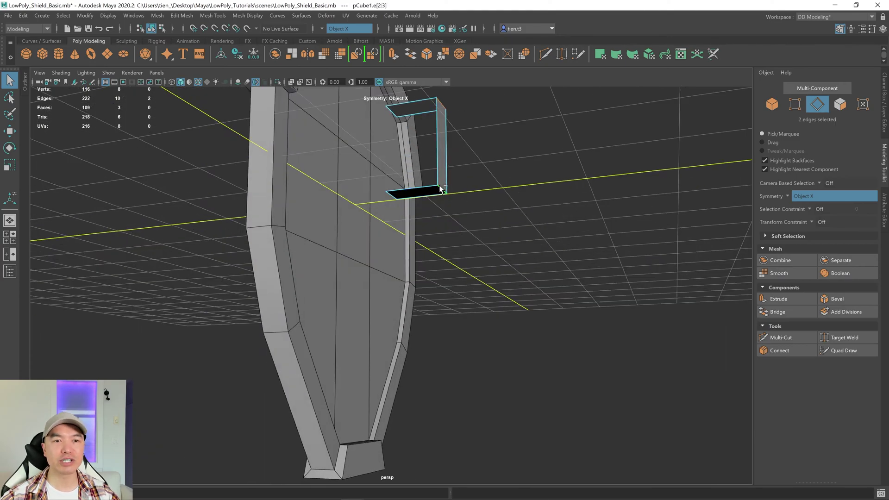
pyautogui.click(839, 299)
pyautogui.keyDown('alt'); pyautogui.moveTo(591, 177); pyautogui.dragTo(604, 232); pyautogui.keyUp('alt')
pyautogui.moveTo(567, 260); pyautogui.dragTo(500, 242)
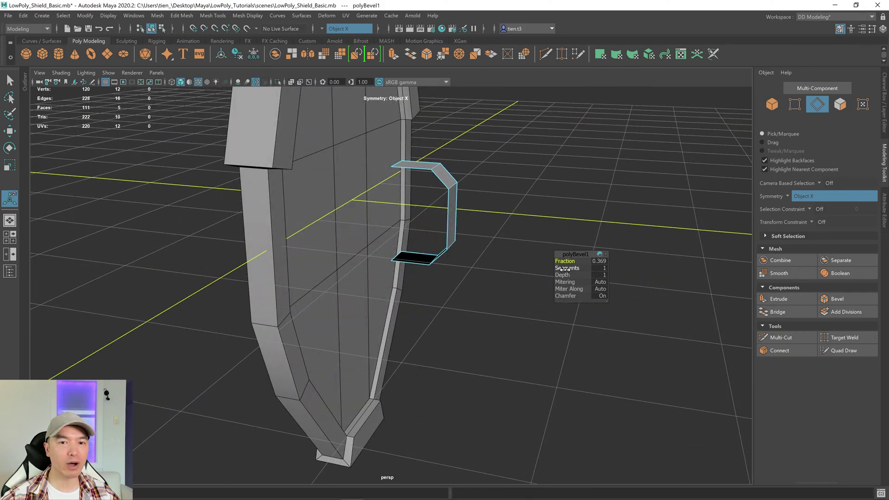
pyautogui.keyDown('alt'); pyautogui.moveTo(423, 223); pyautogui.dragTo(447, 223); pyautogui.keyUp('alt')
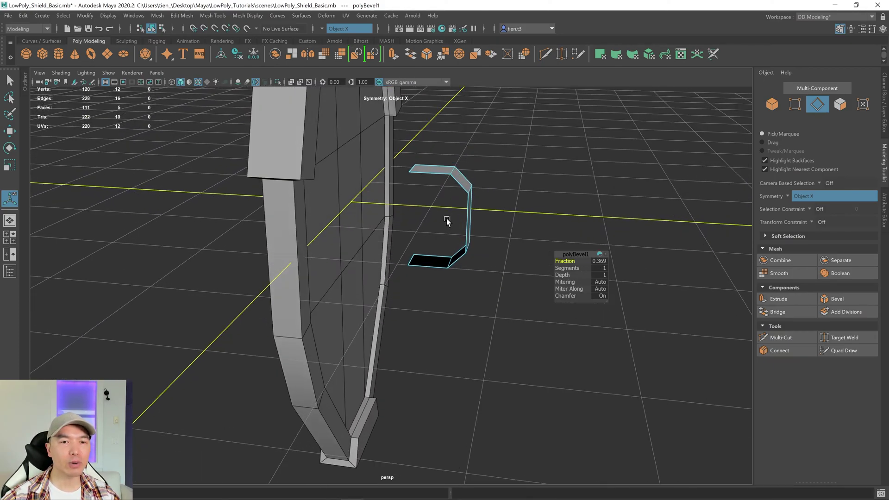
# Extrude the strip's two open end edges and scale them apart vertically to form mounting tabs above and below the handle
pyautogui.click(412, 168)
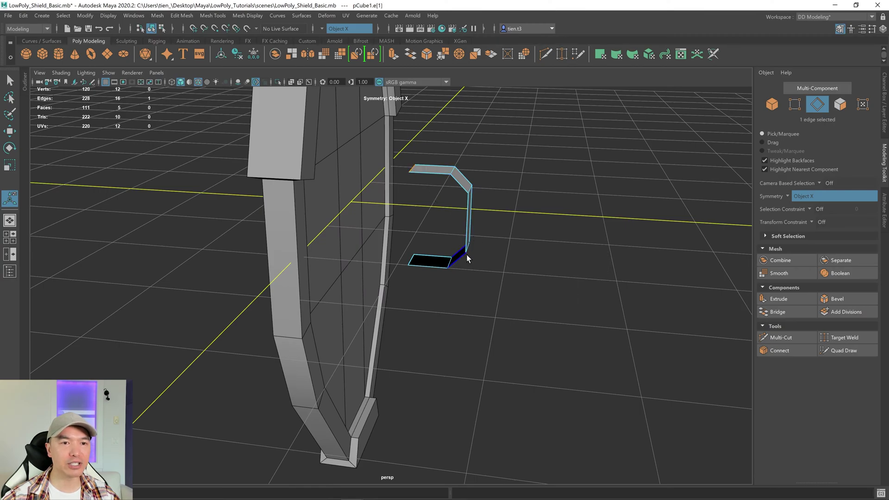
pyautogui.press('q')
pyautogui.keyDown('shift'); pyautogui.click(411, 257); pyautogui.keyUp('shift')
pyautogui.keyDown('alt'); pyautogui.moveTo(418, 260); pyautogui.dragTo(454, 260); pyautogui.keyUp('alt')
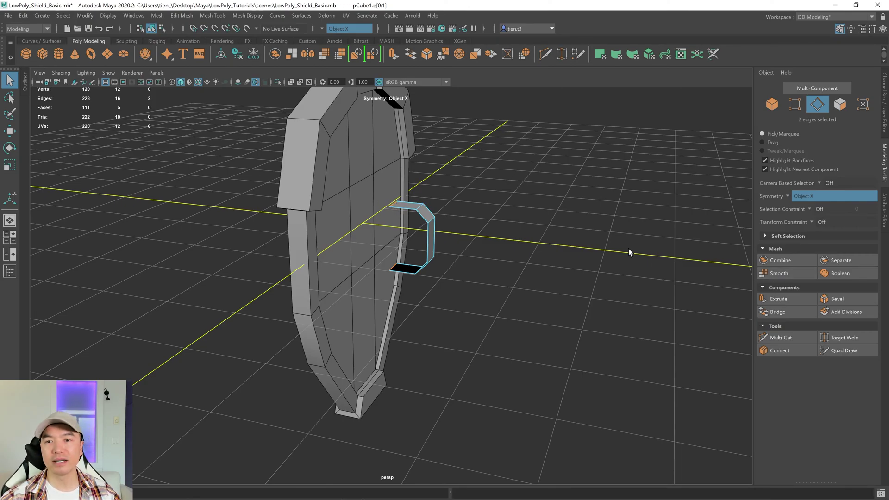
pyautogui.click(790, 299)
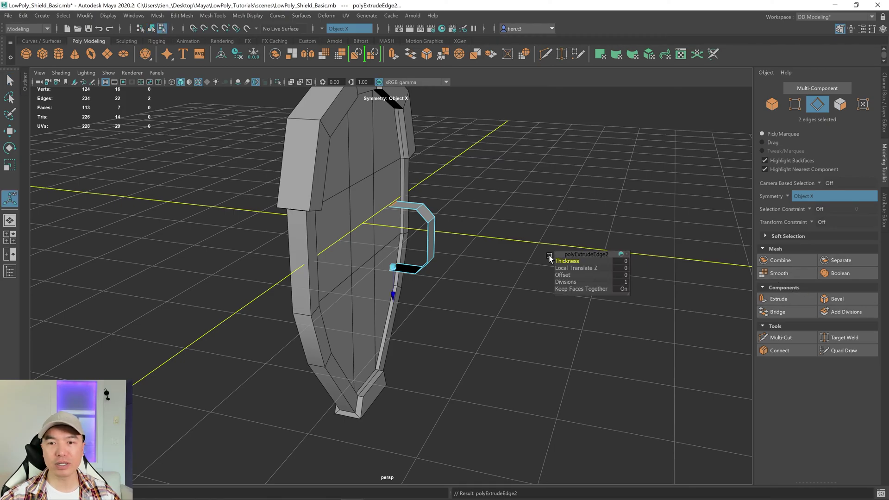
pyautogui.press('r')
pyautogui.moveTo(393, 197); pyautogui.dragTo(498, 228)
pyautogui.moveTo(347, 184); pyautogui.dragTo(347, 179)
pyautogui.keyDown('alt'); pyautogui.moveTo(435, 193); pyautogui.dragTo(457, 193); pyautogui.keyUp('alt')
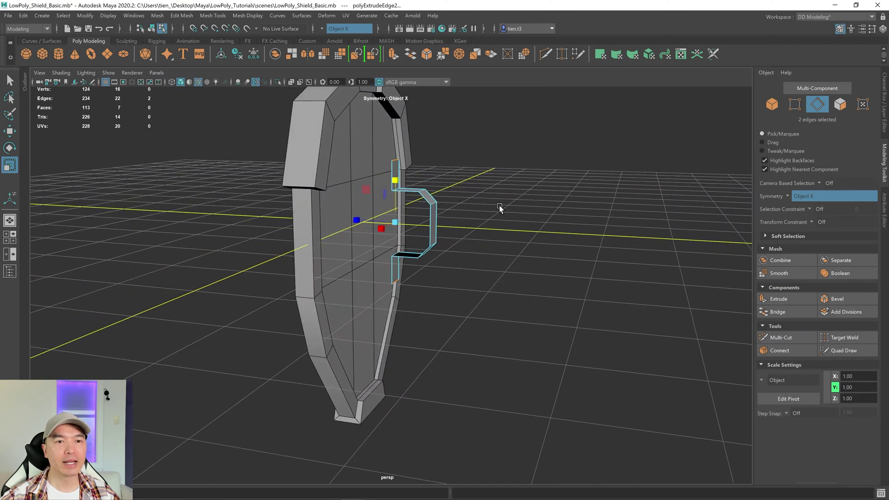
# Select the whole handle strip in object mode and extrude it with a Thickness of about 0.079
pyautogui.press('q')
pyautogui.moveTo(485, 182); pyautogui.dragTo(533, 171, button='right')
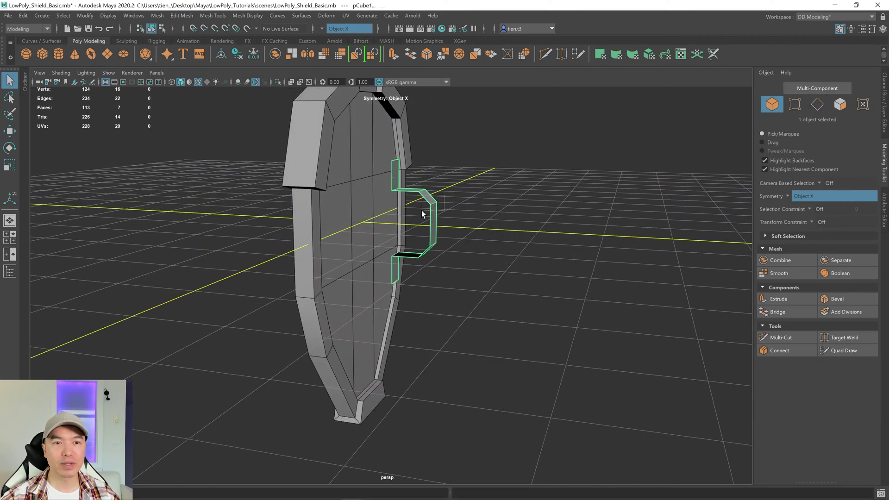
pyautogui.click(793, 299)
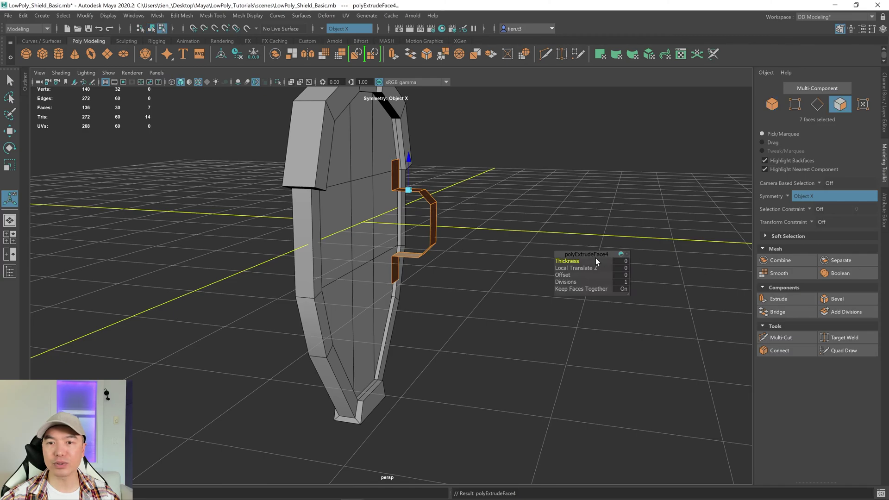
pyautogui.moveTo(562, 257); pyautogui.dragTo(582, 254)
pyautogui.keyDown('alt'); pyautogui.moveTo(502, 190); pyautogui.dragTo(507, 213); pyautogui.keyUp('alt')
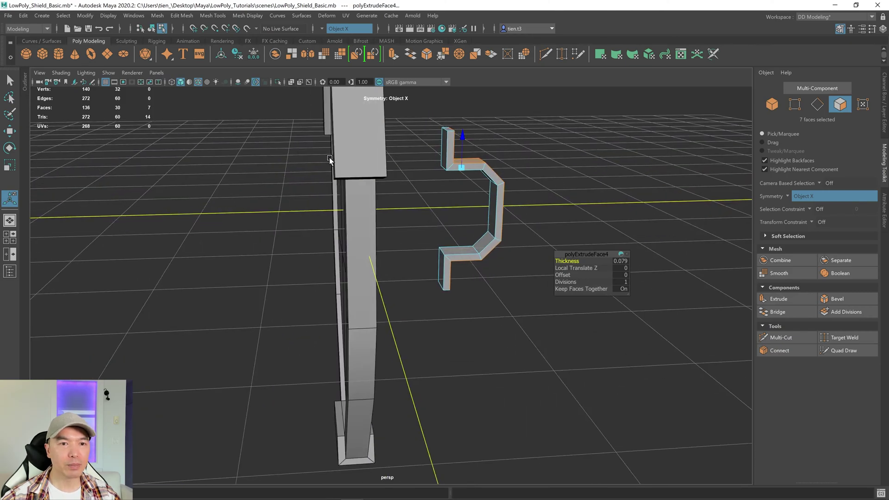
pyautogui.keyDown('alt'); pyautogui.moveTo(329, 160); pyautogui.dragTo(427, 171); pyautogui.keyUp('alt')
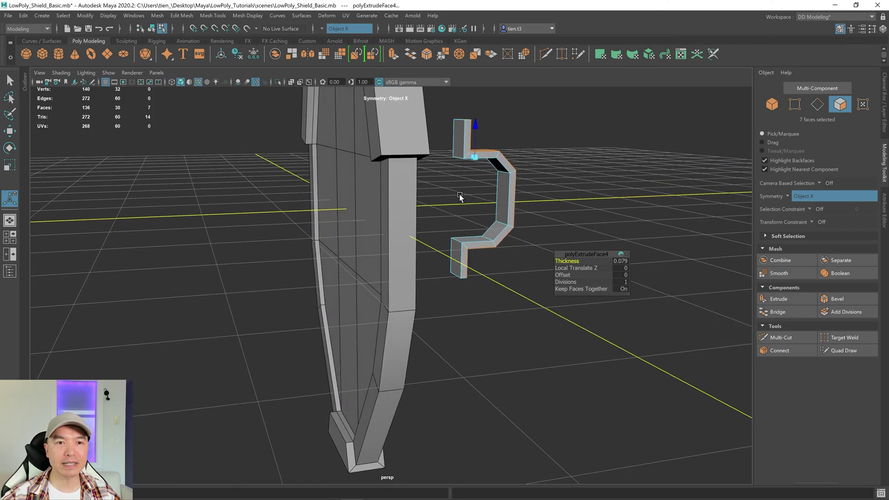
# Delete the two faces on the handle's upper and lower mounting tabs that face the shield
pyautogui.click(461, 138)
pyautogui.keyDown('shift'); pyautogui.click(460, 256); pyautogui.keyUp('shift')
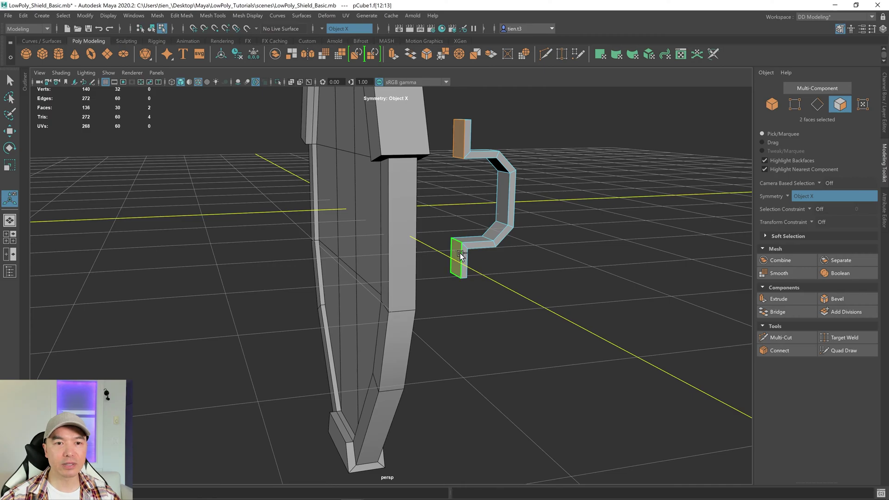
pyautogui.press('Delete')
pyautogui.keyDown('alt'); pyautogui.moveTo(541, 214); pyautogui.dragTo(513, 226); pyautogui.keyUp('alt')
# Scale the handle narrower and move it against the shield's back, off-centre, at about X 1.10, Y 0.22, Z -0.26
pyautogui.moveTo(516, 209); pyautogui.dragTo(552, 189, button='right')
pyautogui.press('r')
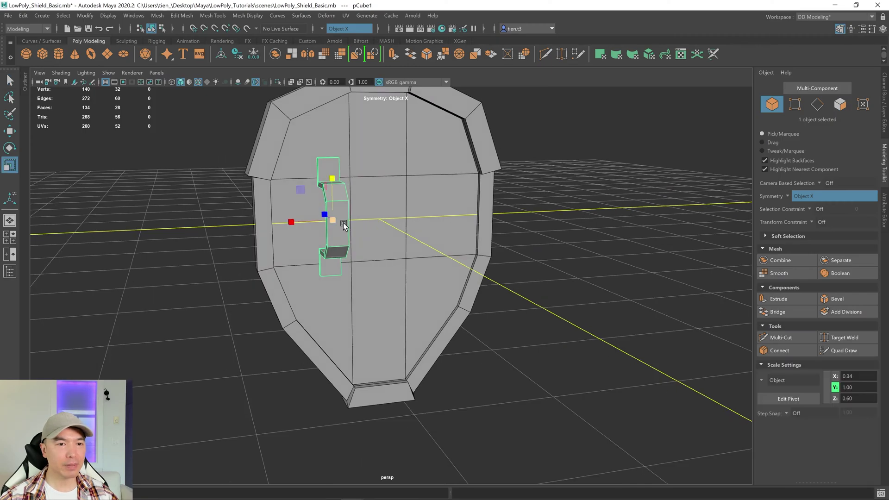
pyautogui.moveTo(298, 222); pyautogui.dragTo(297, 219, button='middle')
pyautogui.keyDown('alt'); pyautogui.moveTo(514, 232); pyautogui.dragTo(597, 238); pyautogui.keyUp('alt')
pyautogui.press('w')
pyautogui.moveTo(396, 240); pyautogui.dragTo(481, 241)
pyautogui.moveTo(310, 201); pyautogui.dragTo(300, 191)
pyautogui.keyDown('alt'); pyautogui.moveTo(469, 230); pyautogui.dragTo(436, 226); pyautogui.keyUp('alt')
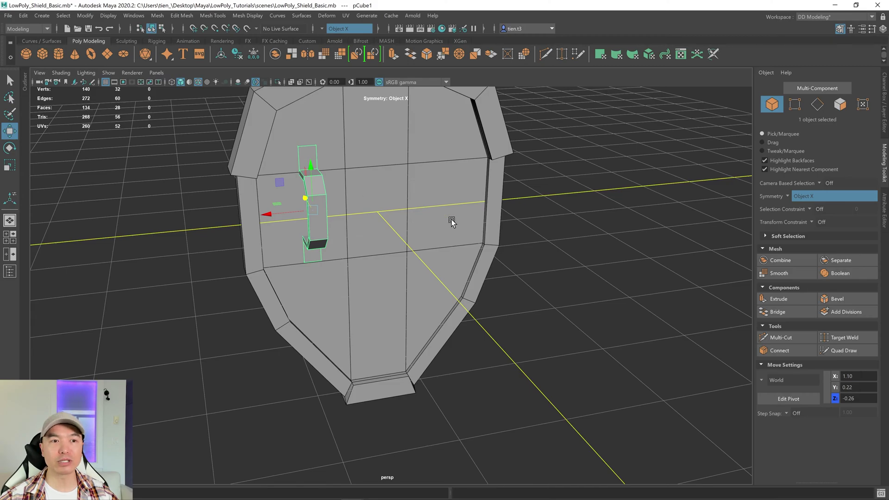
# Add a polygon cylinder behind the shield at about Z -1.67 and rotate it so its end caps face the shield's back
pyautogui.click(593, 235)
pyautogui.moveTo(593, 235)
pyautogui.keyDown('alt'); pyautogui.mouseDown()
pyautogui.moveTo(565, 240)
pyautogui.moveTo(580, 234)
pyautogui.mouseUp(); pyautogui.keyUp('alt')
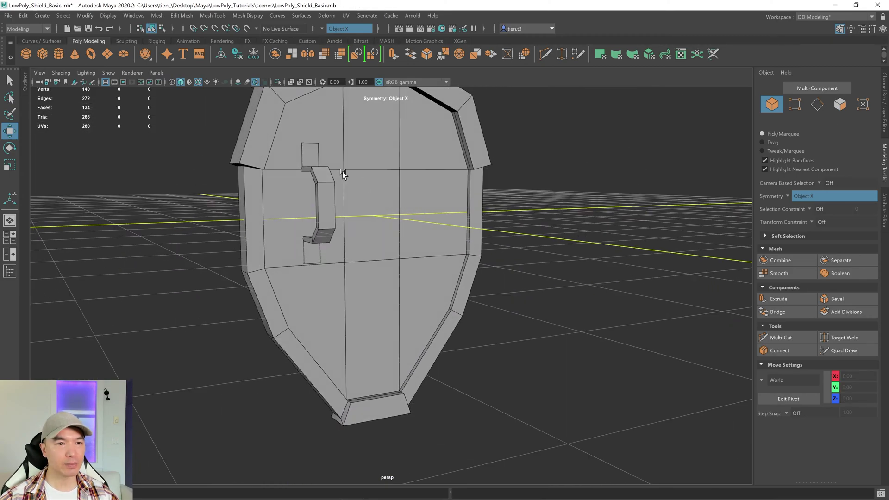
pyautogui.click(58, 53)
pyautogui.keyDown('alt'); pyautogui.moveTo(574, 302); pyautogui.dragTo(583, 309); pyautogui.keyUp('alt')
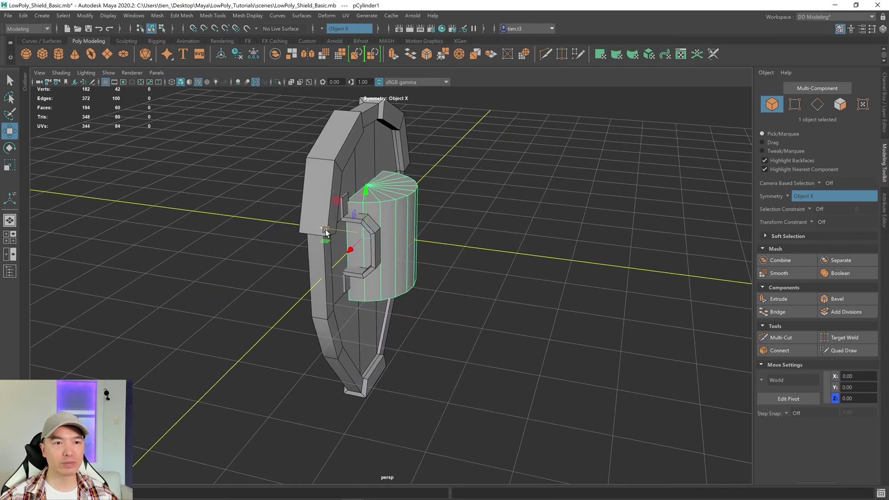
pyautogui.moveTo(326, 232); pyautogui.dragTo(407, 249)
pyautogui.keyDown('alt'); pyautogui.moveTo(683, 295); pyautogui.dragTo(601, 273); pyautogui.keyUp('alt')
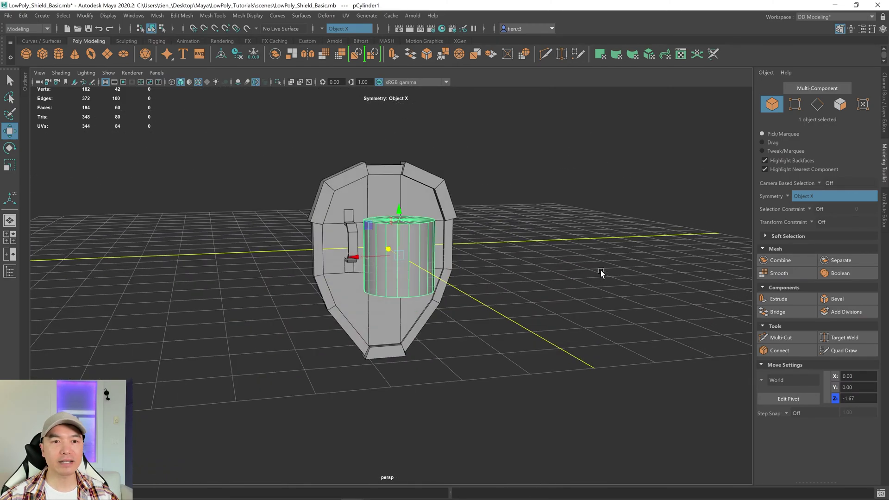
pyautogui.press('e')
pyautogui.press('j')
pyautogui.moveTo(404, 248); pyautogui.dragTo(446, 266)
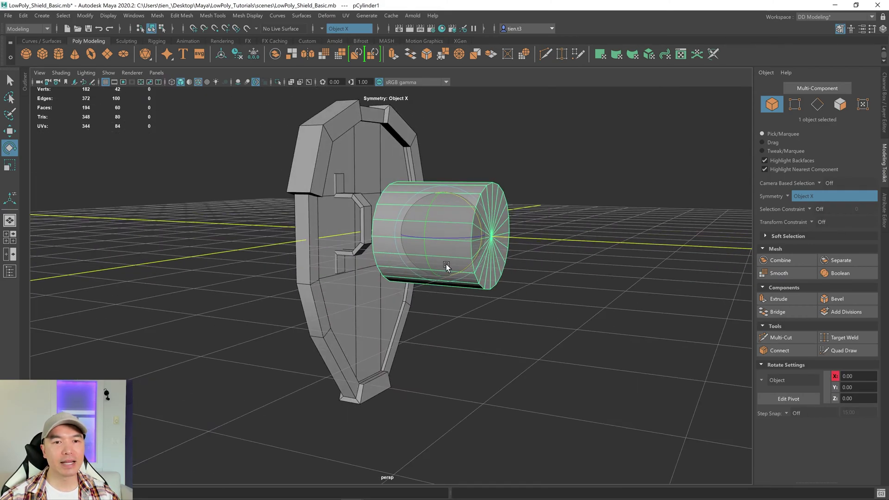
# Set the cylinder to 6 axis subdivisions and 0 cap subdivisions, and move it away from the shield to about Z -3.41
pyautogui.press('t')
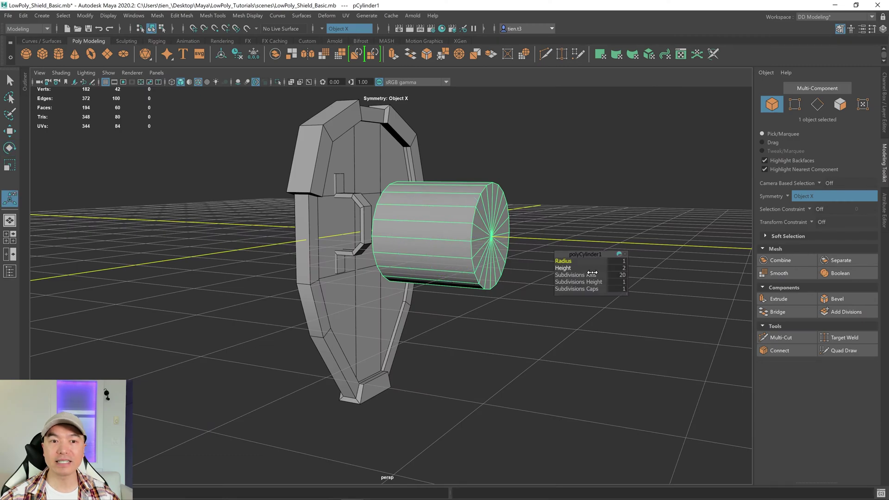
pyautogui.click(620, 275)
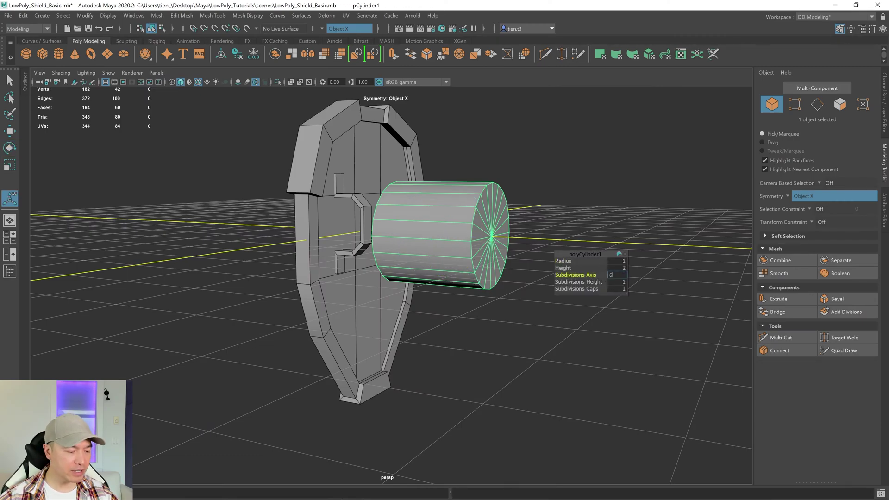
pyautogui.press('Return')
pyautogui.click(621, 289)
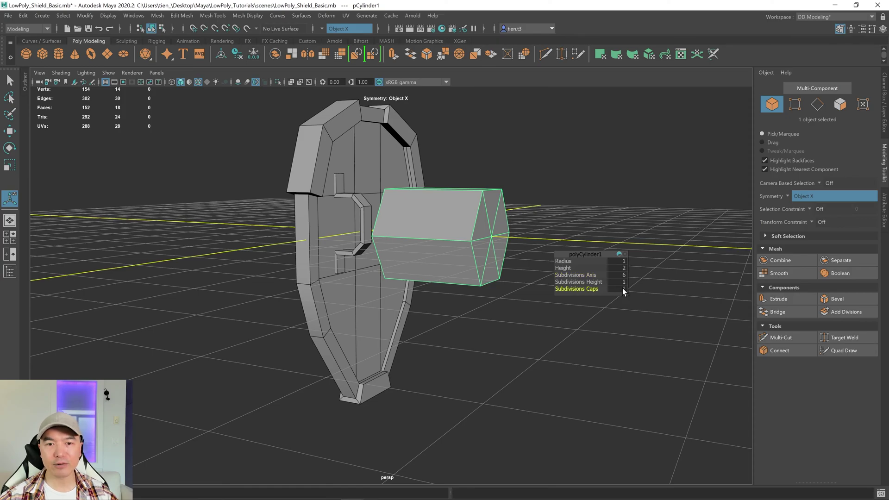
pyautogui.write('0')
pyautogui.press('Return')
pyautogui.keyDown('alt'); pyautogui.moveTo(530, 240); pyautogui.dragTo(536, 209); pyautogui.keyUp('alt')
pyautogui.press('r')
pyautogui.press('w')
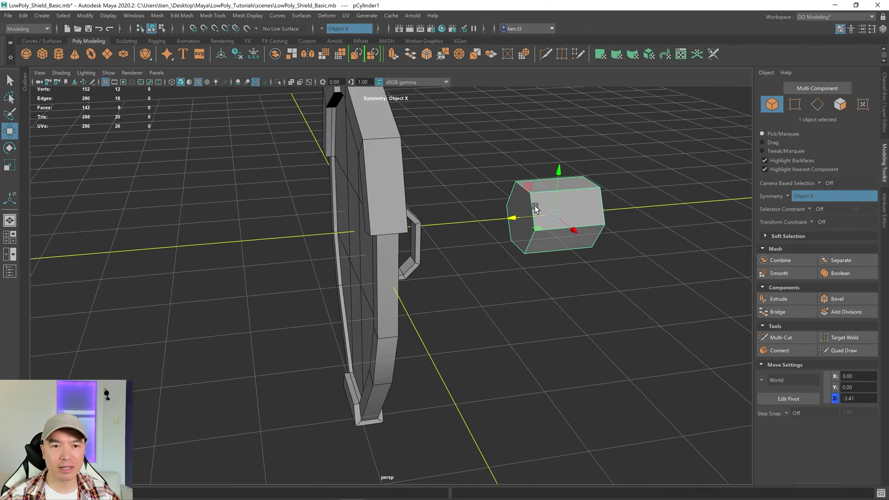
# Hide the grid and delete the hexagonal cylinder's end face that points toward the shield
pyautogui.click(106, 82)
pyautogui.keyDown('alt'); pyautogui.moveTo(359, 252); pyautogui.dragTo(504, 250, button='right'); pyautogui.keyUp('alt')
pyautogui.keyDown('alt'); pyautogui.moveTo(504, 250); pyautogui.dragTo(397, 259); pyautogui.keyUp('alt')
pyautogui.moveTo(413, 189)
pyautogui.mouseDown(button='right')
pyautogui.moveTo(413, 174)
pyautogui.moveTo(412, 197)
pyautogui.mouseUp(button='right')
pyautogui.press('q')
pyautogui.click(443, 206)
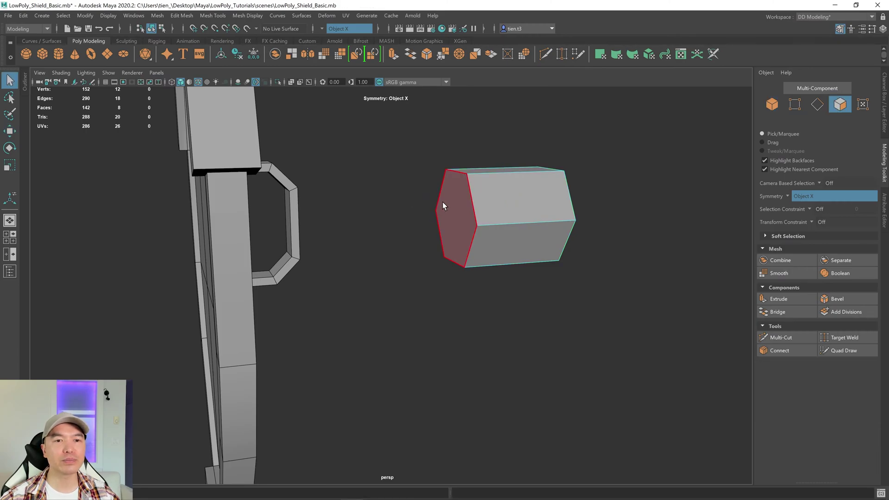
pyautogui.press('Delete')
pyautogui.moveTo(444, 203)
pyautogui.keyDown('alt'); pyautogui.mouseDown()
pyautogui.moveTo(421, 201)
pyautogui.moveTo(429, 203)
pyautogui.mouseUp(); pyautogui.keyUp('alt')
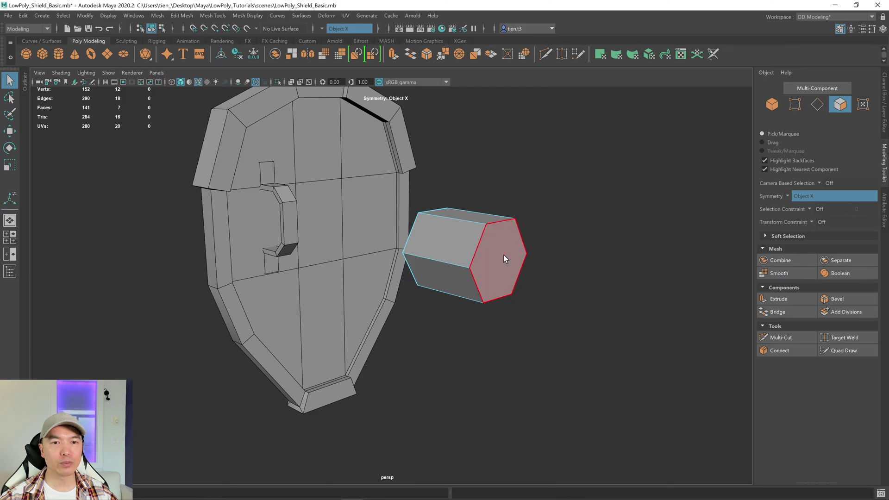
# Turn symmetry off and Multi-Cut the remaining hexagonal end face horizontally between its two opposite corner vertices
pyautogui.keyDown('alt'); pyautogui.moveTo(524, 270); pyautogui.dragTo(507, 261); pyautogui.keyUp('alt')
pyautogui.keyDown('alt'); pyautogui.moveTo(483, 211); pyautogui.dragTo(468, 246); pyautogui.keyUp('alt')
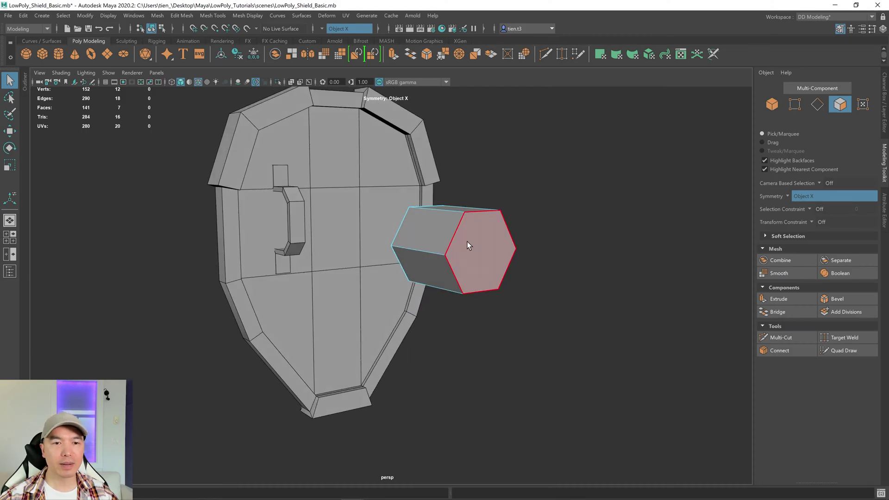
pyautogui.click(547, 55)
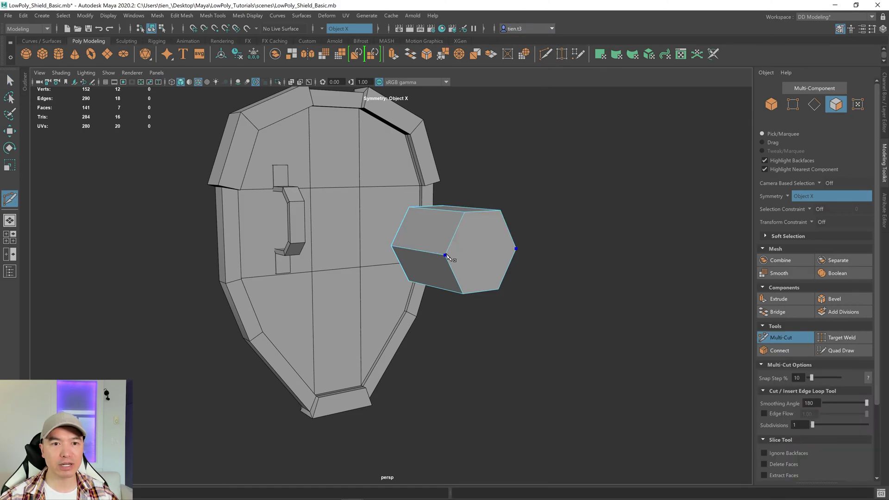
pyautogui.keyDown('alt'); pyautogui.moveTo(465, 214); pyautogui.dragTo(440, 259); pyautogui.keyUp('alt')
pyautogui.click(330, 28)
pyautogui.click(336, 36)
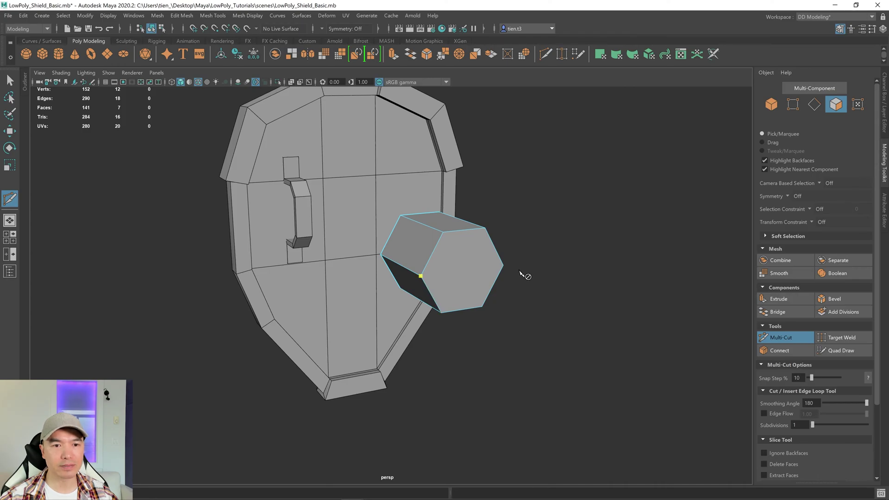
pyautogui.keyDown('alt'); pyautogui.moveTo(533, 273); pyautogui.dragTo(503, 250); pyautogui.keyUp('alt')
pyautogui.moveTo(477, 217); pyautogui.dragTo(533, 193, button='right')
pyautogui.press('q')
# Move the hexagonal cylinder to the handle's upper mounting tab and scale it down to bolt size
pyautogui.press('w')
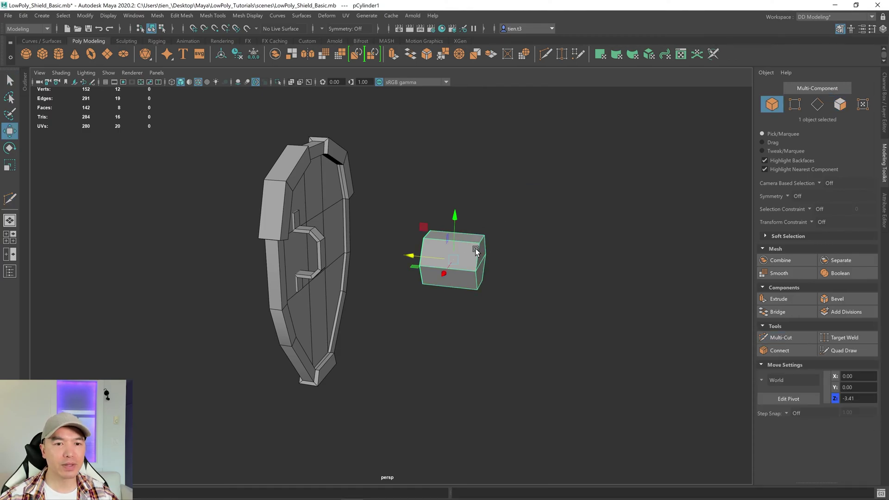
pyautogui.moveTo(414, 256); pyautogui.dragTo(297, 244)
pyautogui.keyDown('alt'); pyautogui.moveTo(306, 214); pyautogui.dragTo(387, 209); pyautogui.keyUp('alt')
pyautogui.moveTo(331, 188); pyautogui.dragTo(277, 149)
pyautogui.press('r')
pyautogui.moveTo(303, 176); pyautogui.dragTo(413, 222)
pyautogui.press('f')
pyautogui.scroll(-5, 275, 192)
pyautogui.press('w')
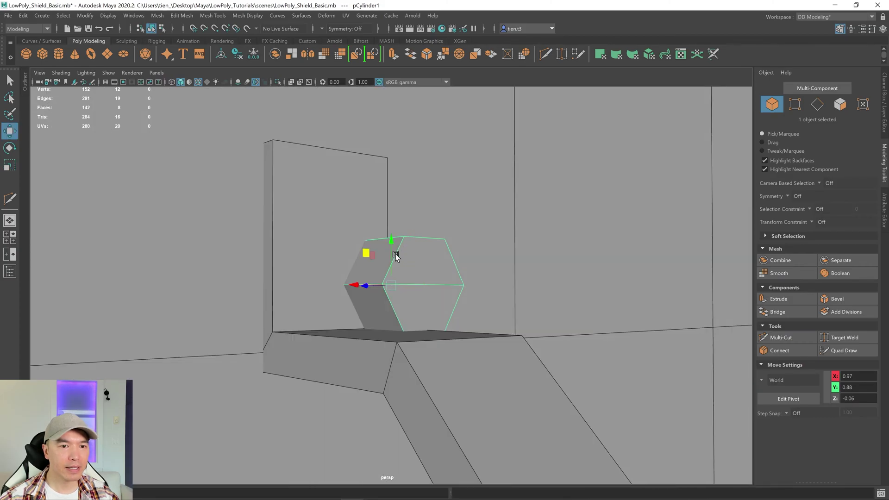
# Resize the bolt and seat it in the middle of the handle's upper mounting tab at about X 1.09, Y 0.98, Z -0.03
pyautogui.keyDown('alt'); pyautogui.moveTo(365, 254); pyautogui.dragTo(402, 283); pyautogui.keyUp('alt')
pyautogui.press('r')
pyautogui.press('w')
pyautogui.press('r')
pyautogui.press('w')
pyautogui.press('r')
pyautogui.moveTo(465, 283); pyautogui.dragTo(463, 283)
pyautogui.press('w')
pyautogui.moveTo(401, 274); pyautogui.dragTo(465, 304)
pyautogui.keyDown('alt'); pyautogui.moveTo(477, 304); pyautogui.dragTo(477, 192, button='middle'); pyautogui.keyUp('alt')
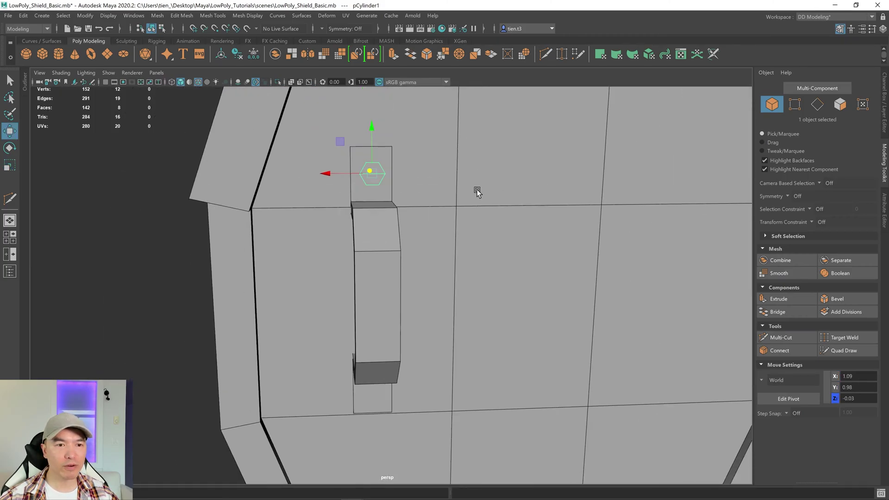
# Duplicate the bolt straight down onto the handle's lower mounting tab, at about Y -0.60
pyautogui.keyDown('alt'); pyautogui.moveTo(477, 192); pyautogui.dragTo(420, 237); pyautogui.keyUp('alt')
pyautogui.keyDown('shift'); pyautogui.moveTo(382, 160); pyautogui.dragTo(389, 328); pyautogui.keyUp('shift')
pyautogui.keyDown('alt'); pyautogui.moveTo(419, 289); pyautogui.dragTo(504, 295); pyautogui.keyUp('alt')
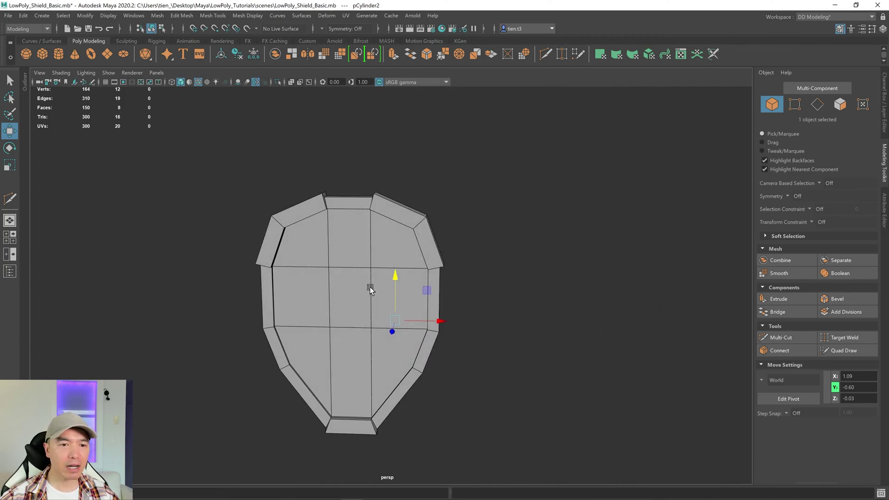
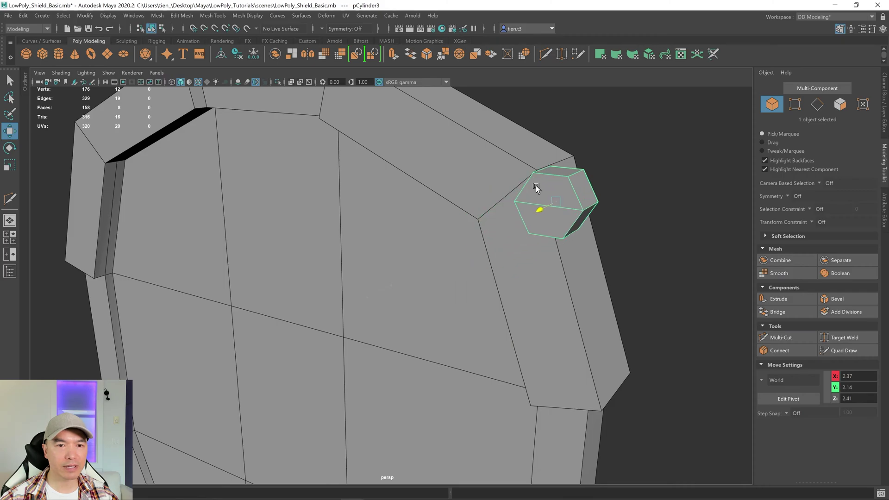
# Seat the larger bolt copy on the upper corner guard at the shield's front, at about X 1.67, Y 1.85, Z 0.36
pyautogui.moveTo(532, 188); pyautogui.dragTo(408, 317)
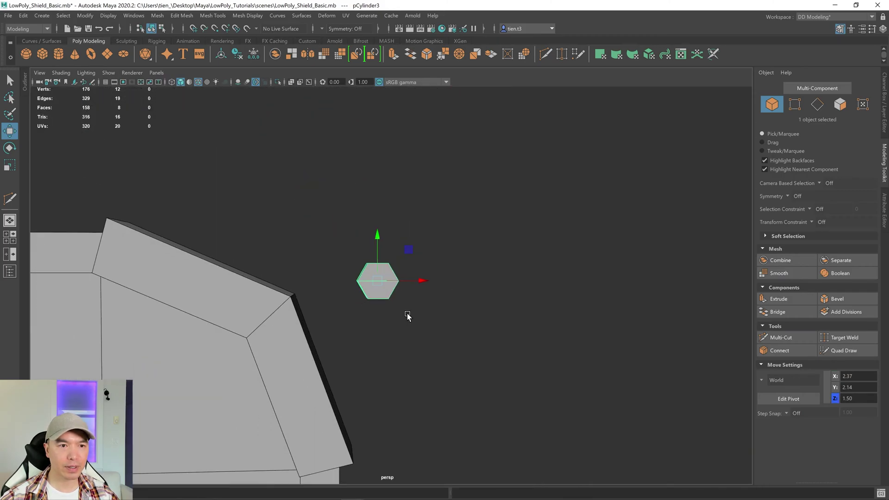
pyautogui.moveTo(401, 259); pyautogui.dragTo(288, 308)
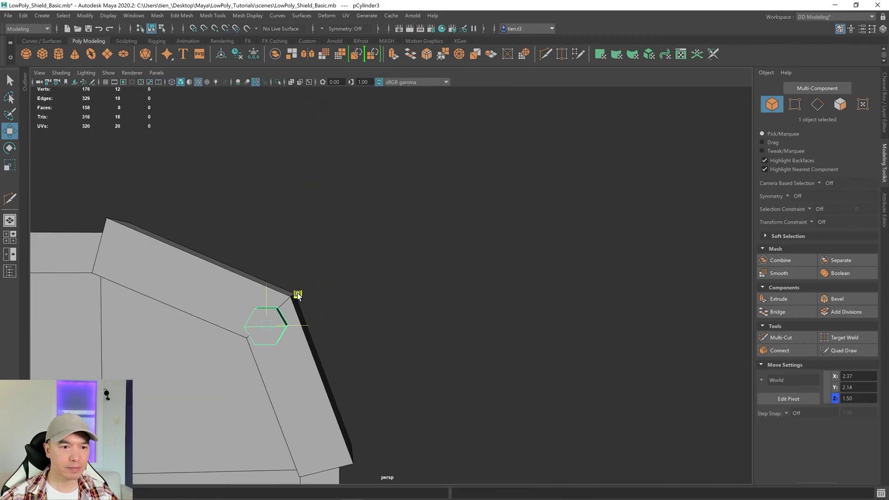
pyautogui.scroll(5, 364, 312)
pyautogui.scroll(-6, 371, 312)
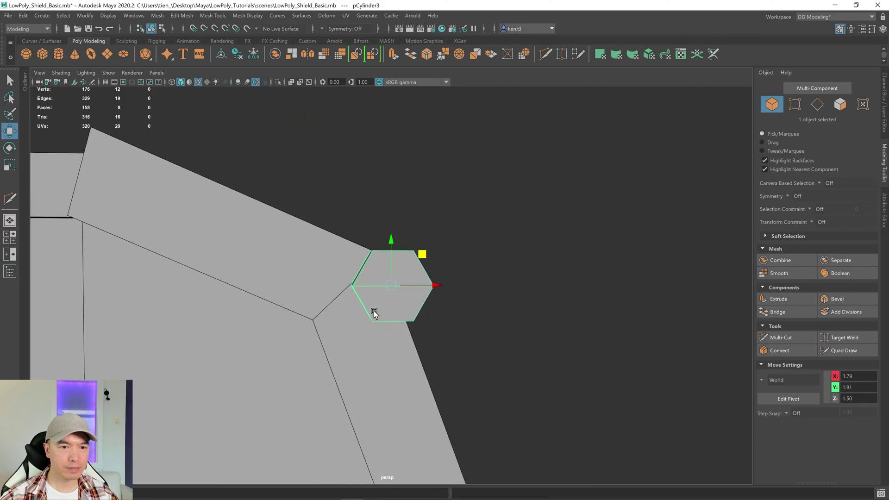
pyautogui.moveTo(420, 253); pyautogui.dragTo(388, 311)
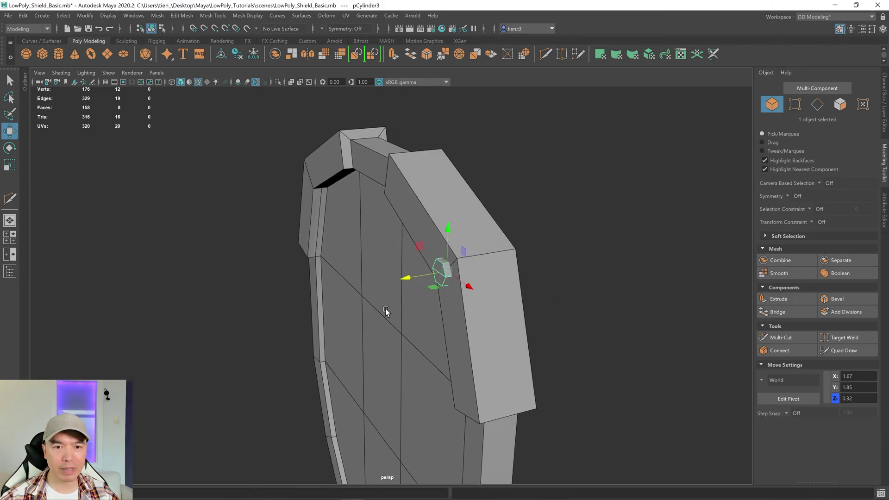
pyautogui.press('r')
pyautogui.press('w')
pyautogui.moveTo(409, 278); pyautogui.dragTo(495, 306)
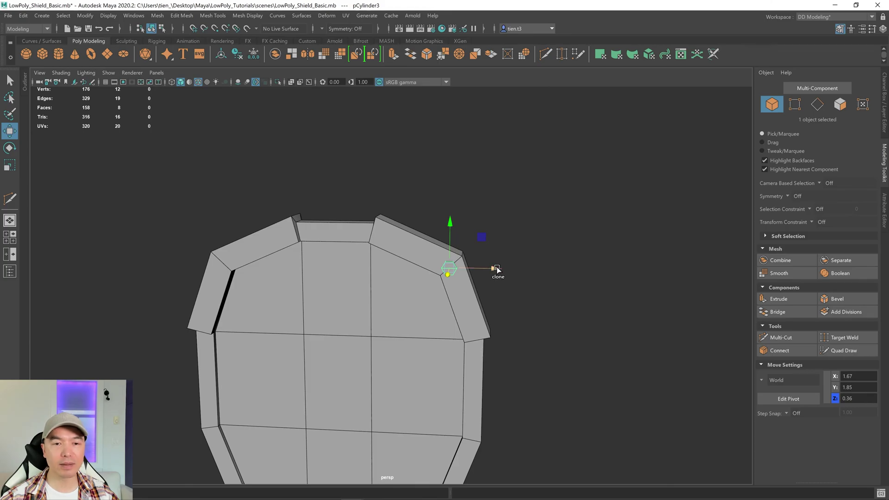
# Duplicate the corner bolt to the opposite corner guard at X -1.67, and duplicate it again onto the bottom tip guard
pyautogui.moveTo(497, 269)
pyautogui.keyDown('shift'); pyautogui.mouseDown()
pyautogui.moveTo(246, 271)
pyautogui.moveTo(267, 268)
pyautogui.mouseUp(); pyautogui.keyUp('shift')
pyautogui.scroll(-5, 373, 313)
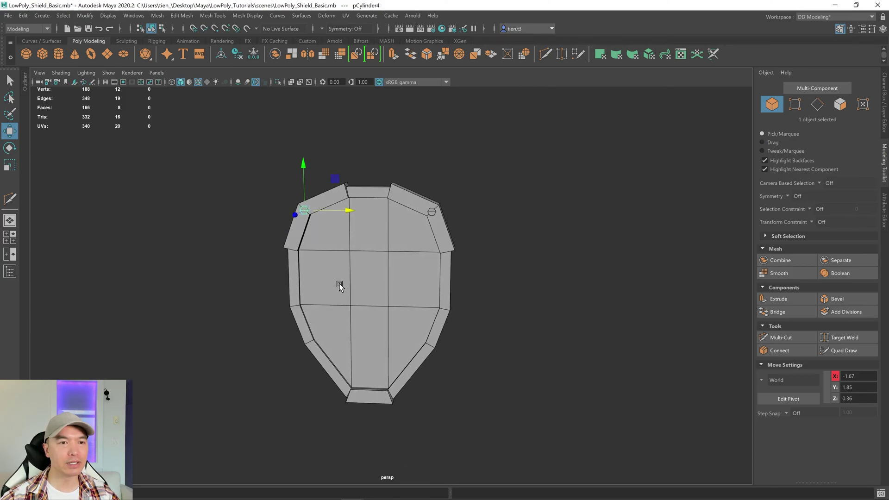
pyautogui.keyDown('shift'); pyautogui.click(334, 179); pyautogui.keyUp('shift')
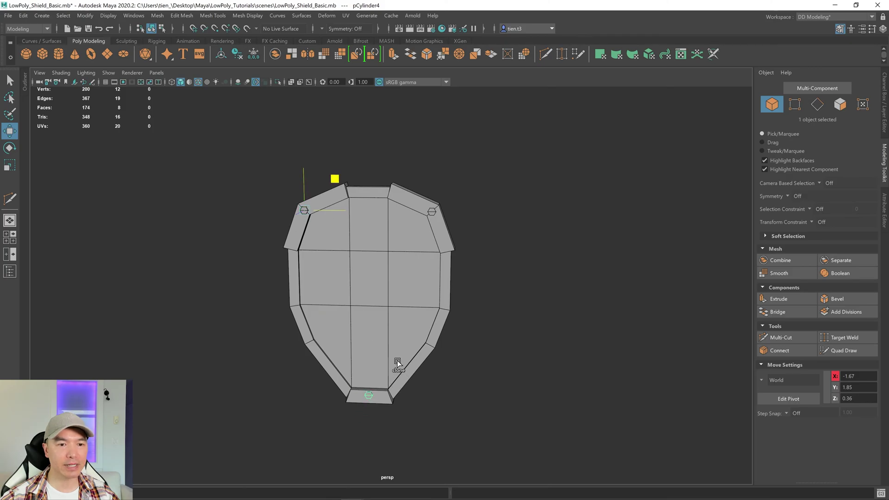
pyautogui.keyDown('shift'); pyautogui.moveTo(396, 366); pyautogui.dragTo(408, 367); pyautogui.keyUp('shift')
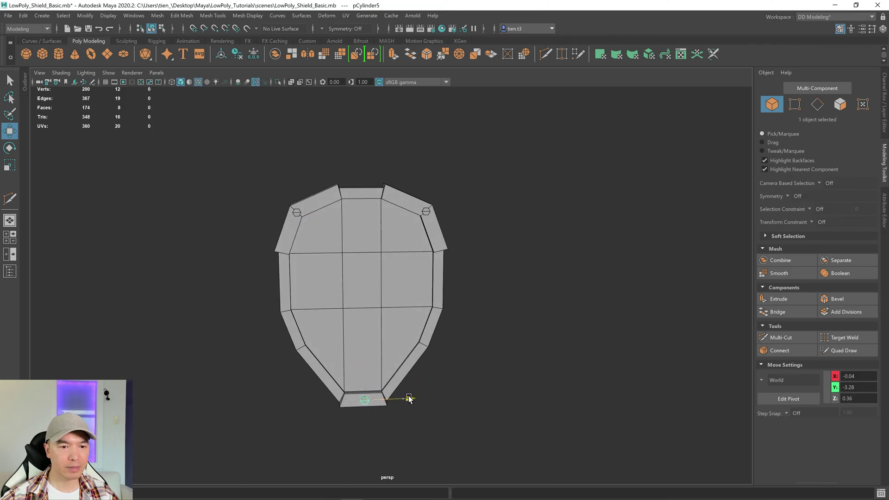
# Centre the tip guard's bolt horizontally at about X 0.02 and check its alignment in the front view with wireframe on shaded
pyautogui.moveTo(408, 399); pyautogui.dragTo(410, 399)
pyautogui.press('space')
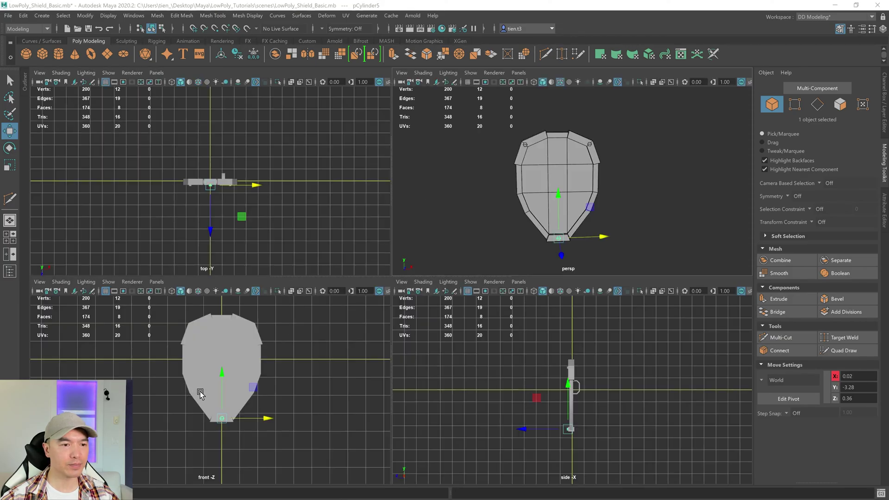
pyautogui.press('space')
pyautogui.click(198, 82)
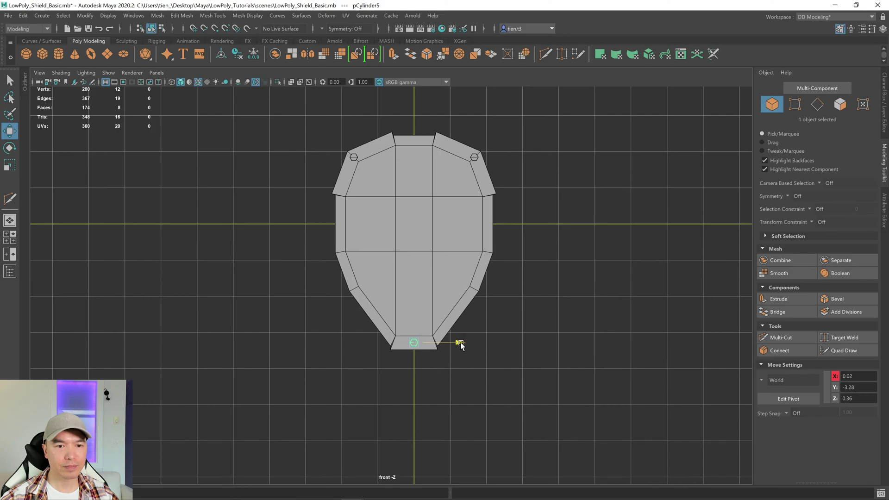
pyautogui.press('space')
pyautogui.press('space')
# Combine the back handle and the bolts on its upper and lower mounting tabs into one mesh
pyautogui.press('q')
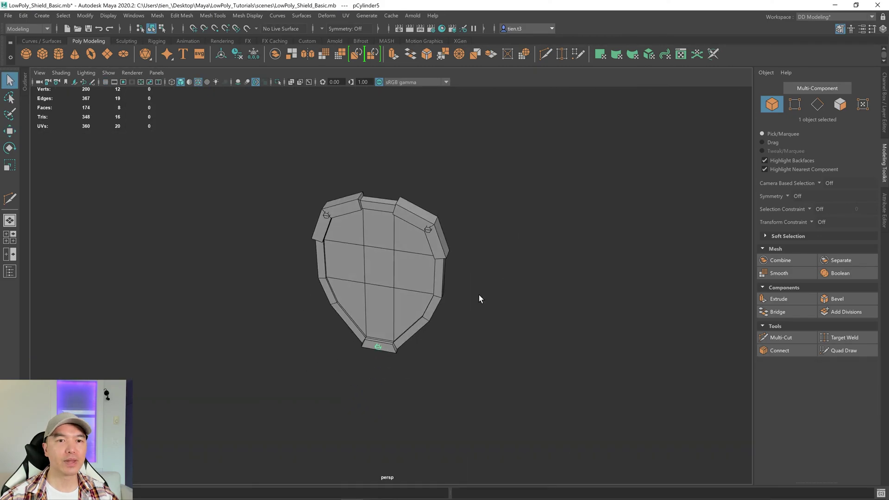
pyautogui.scroll(5, 518, 308)
pyautogui.keyDown('alt'); pyautogui.moveTo(518, 308); pyautogui.dragTo(391, 274); pyautogui.keyUp('alt')
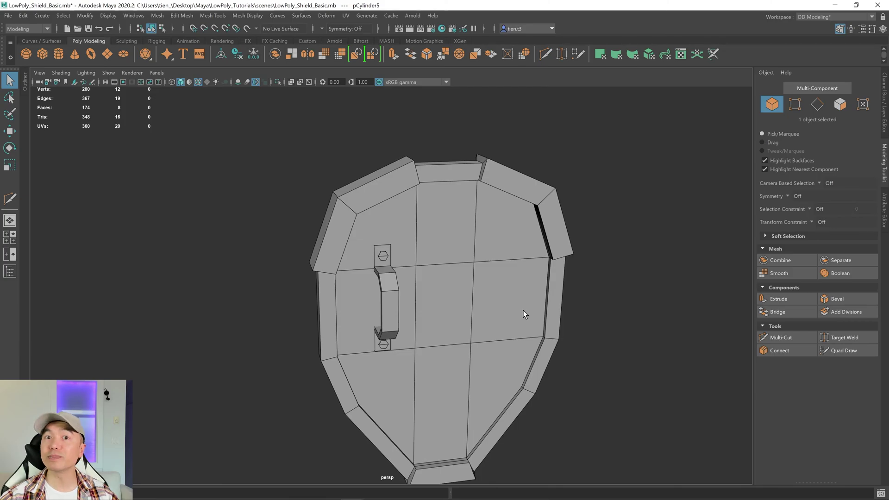
pyautogui.scroll(2, 524, 311)
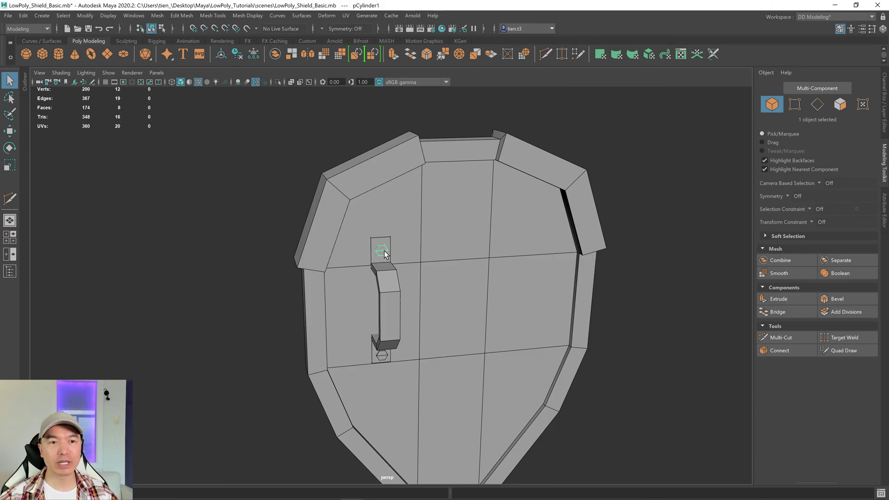
pyautogui.keyDown('shift'); pyautogui.click(386, 348); pyautogui.keyUp('shift')
pyautogui.keyDown('shift'); pyautogui.click(385, 358); pyautogui.keyUp('shift')
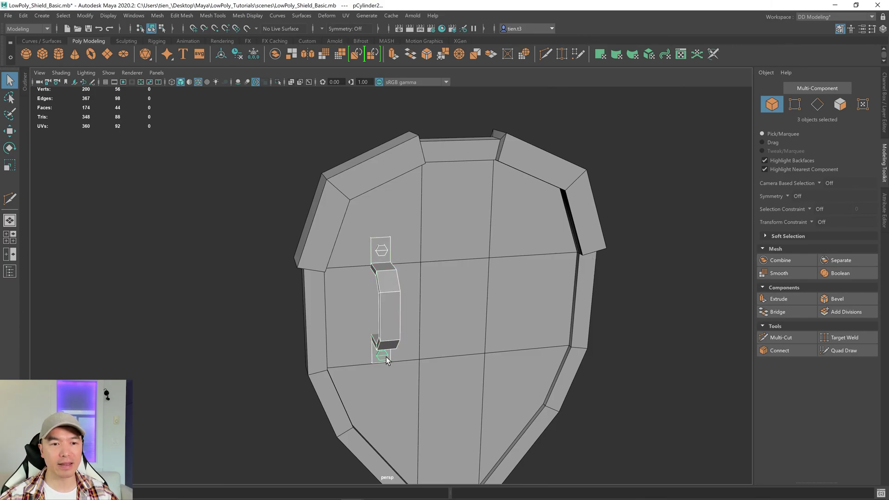
pyautogui.click(275, 54)
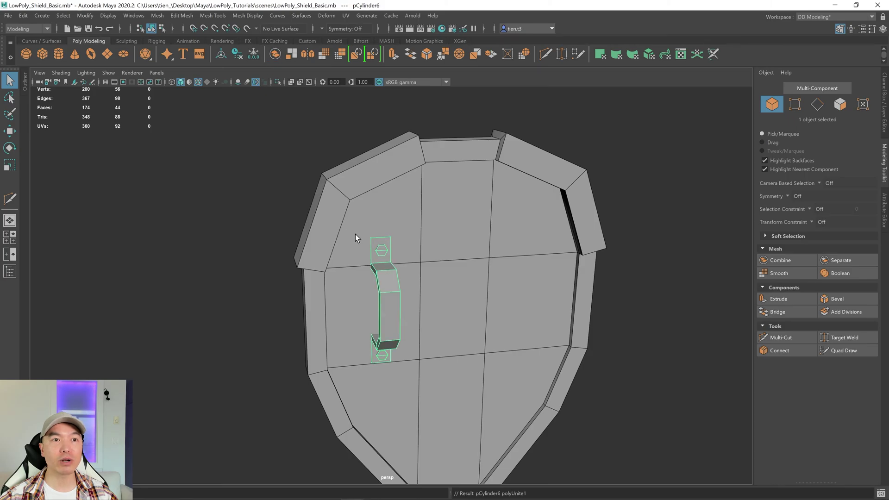
# Mirror the combined handle to the other half of the shield's back across the world X axis, negative direction
pyautogui.scroll(-3, 411, 258)
pyautogui.press('w')
pyautogui.scroll(-2, 445, 283)
pyautogui.keyDown('alt'); pyautogui.moveTo(445, 283); pyautogui.dragTo(331, 291); pyautogui.keyUp('alt')
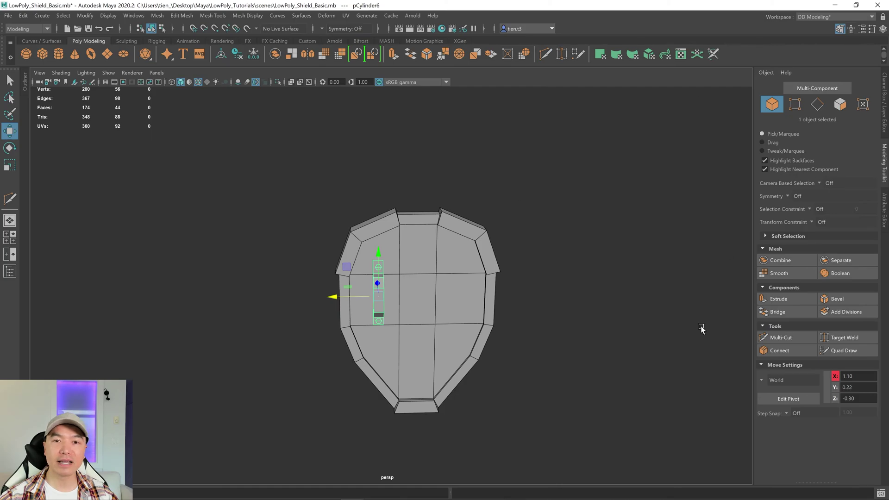
pyautogui.click(306, 53)
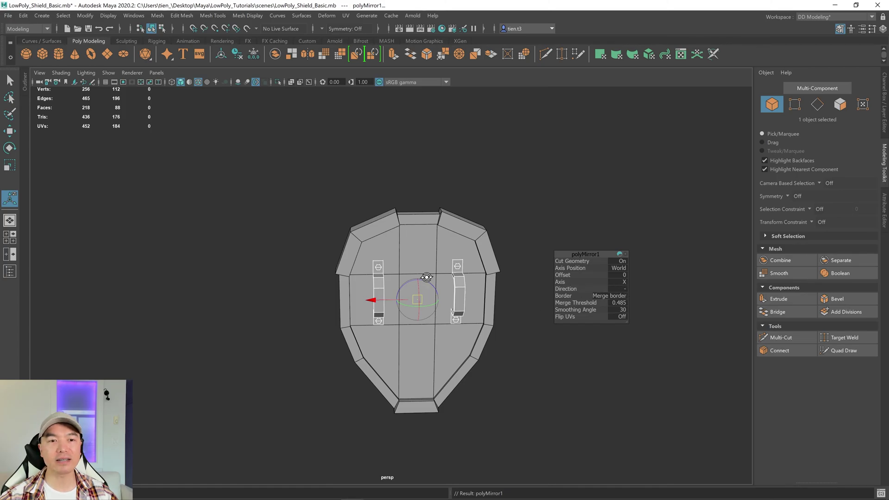
# Select the whole shield with its handles and guard bolts, and combine everything into a single mesh
pyautogui.keyDown('alt'); pyautogui.moveTo(426, 277); pyautogui.dragTo(472, 267); pyautogui.keyUp('alt')
pyautogui.moveTo(315, 161); pyautogui.dragTo(535, 419)
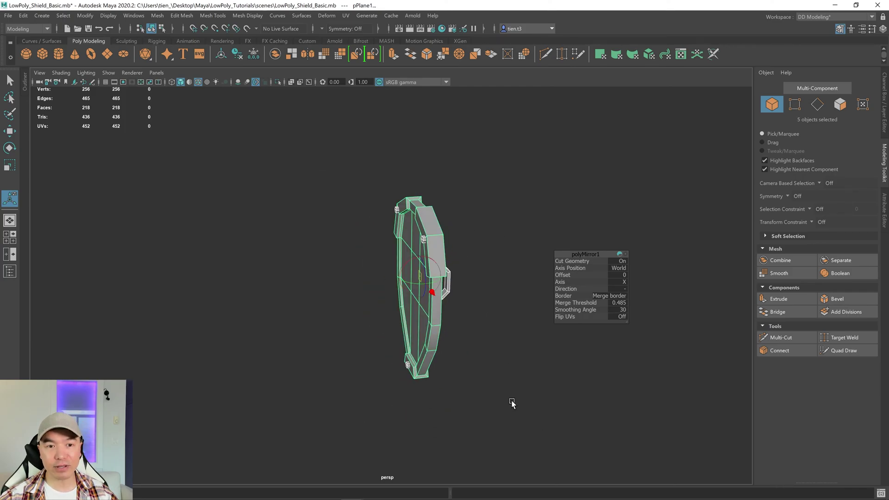
pyautogui.press('q')
pyautogui.moveTo(530, 367)
pyautogui.keyDown('alt'); pyautogui.mouseDown()
pyautogui.moveTo(478, 357)
pyautogui.moveTo(531, 362)
pyautogui.mouseUp(); pyautogui.keyUp('alt')
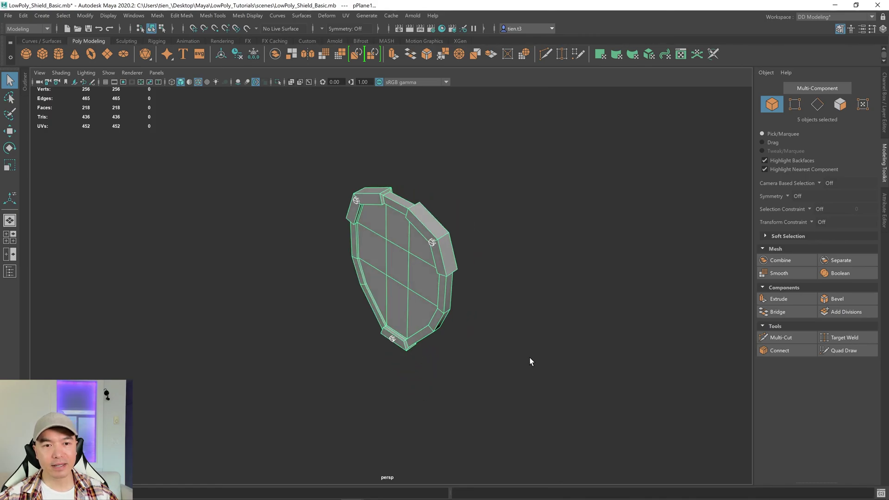
pyautogui.click(222, 55)
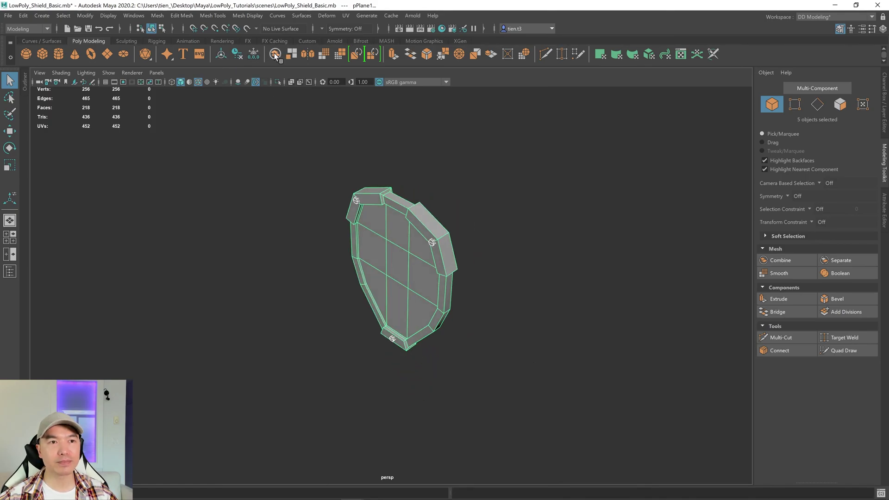
pyautogui.keyDown('alt'); pyautogui.moveTo(471, 215); pyautogui.dragTo(396, 207); pyautogui.keyUp('alt')
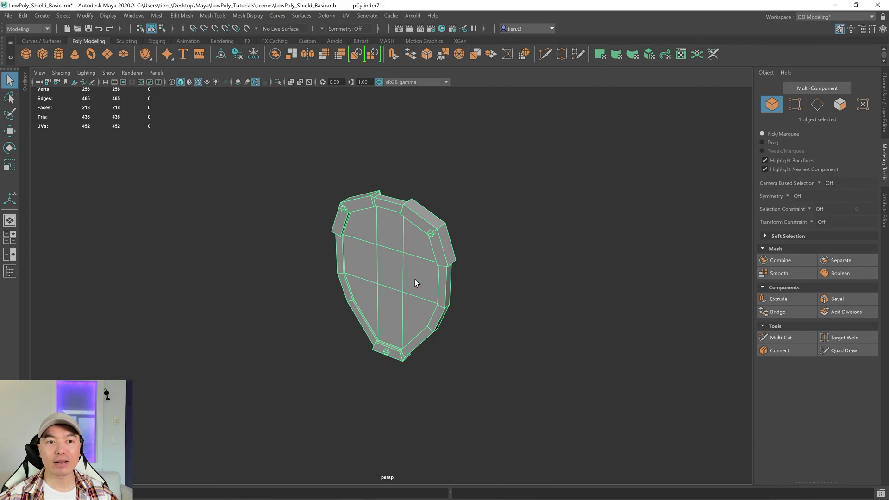
# Add a nonlinear Bend deformer to the combined shield mesh
pyautogui.keyDown('alt'); pyautogui.moveTo(506, 251); pyautogui.dragTo(489, 261); pyautogui.keyUp('alt')
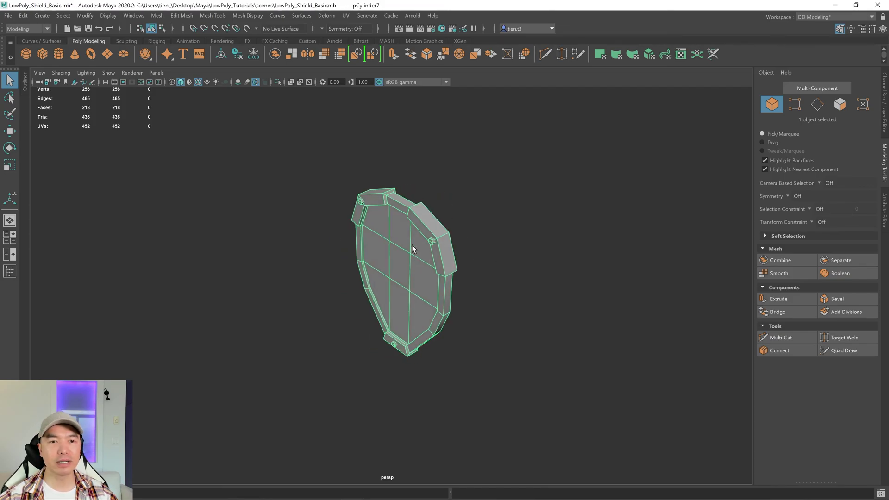
pyautogui.click(326, 15)
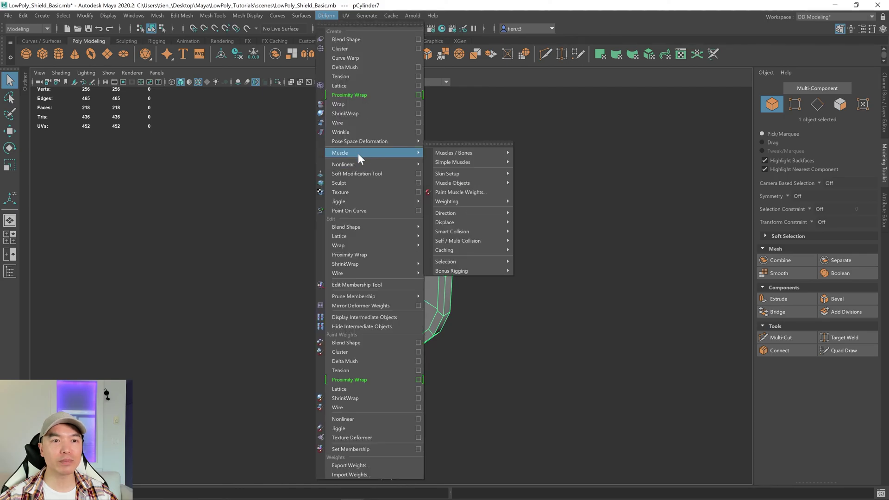
pyautogui.moveTo(356, 164)
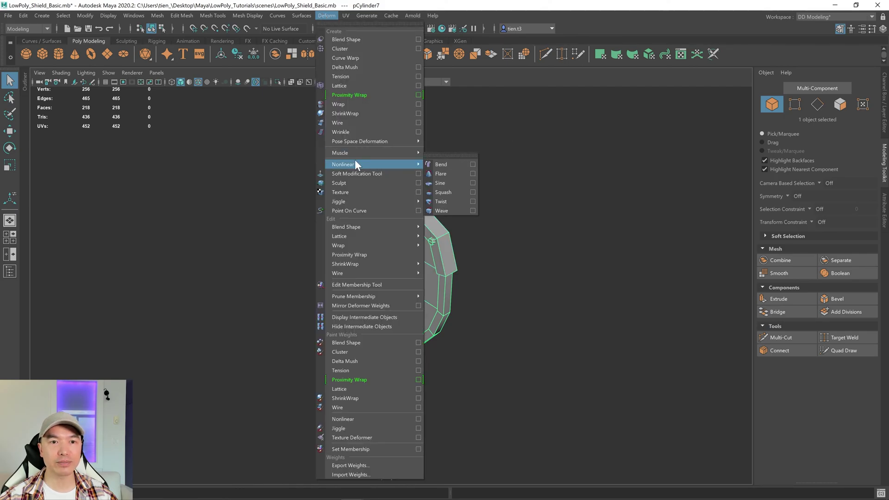
pyautogui.click(442, 166)
pyautogui.keyDown('alt'); pyautogui.moveTo(446, 189); pyautogui.dragTo(480, 197); pyautogui.keyUp('alt')
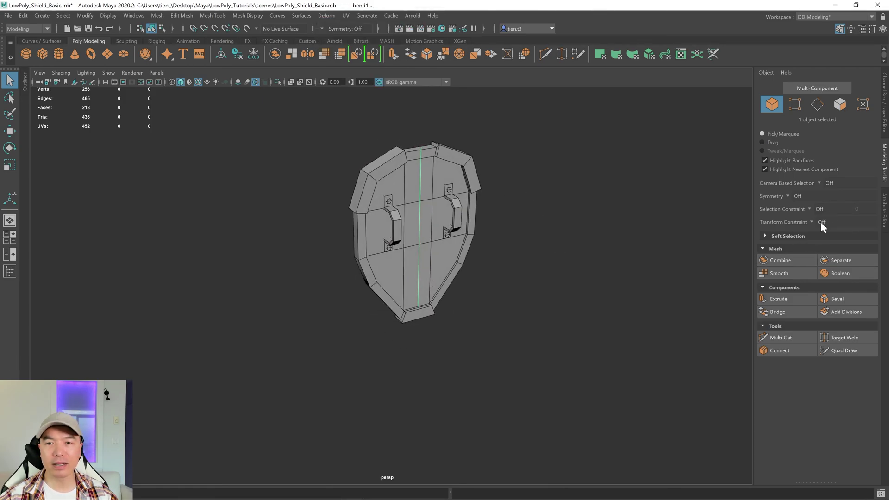
# Try the bend deformer's curvature at -40, and set it to 41.739 to bend in the opposite direction
pyautogui.click(885, 210)
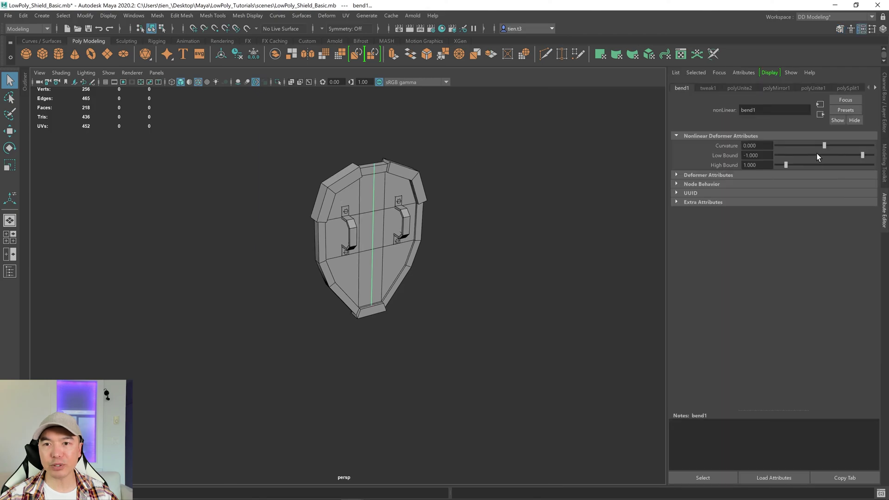
pyautogui.moveTo(823, 148)
pyautogui.mouseDown()
pyautogui.moveTo(776, 146)
pyautogui.moveTo(828, 147)
pyautogui.moveTo(814, 152)
pyautogui.mouseUp()
pyautogui.keyDown('alt'); pyautogui.moveTo(468, 262); pyautogui.dragTo(485, 274); pyautogui.keyUp('alt')
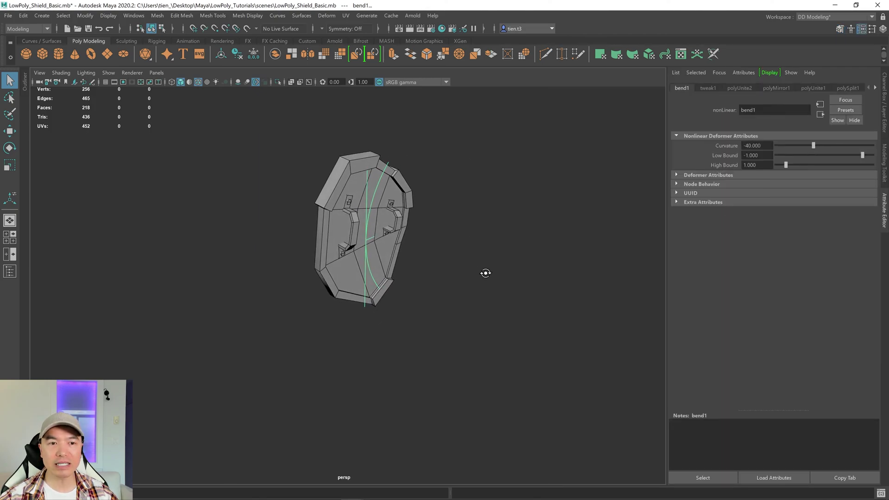
pyautogui.moveTo(815, 143); pyautogui.dragTo(835, 143)
pyautogui.keyDown('alt'); pyautogui.moveTo(398, 215); pyautogui.dragTo(405, 238); pyautogui.keyUp('alt')
# Rotate the bend deformer so the shield curves horizontally from side to side, with its edges bending toward the handles
pyautogui.press('e')
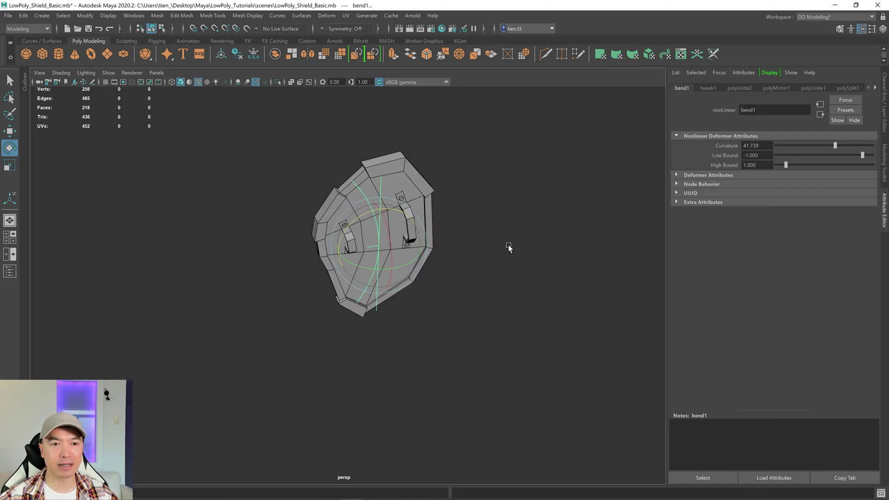
pyautogui.moveTo(508, 247)
pyautogui.keyDown('alt'); pyautogui.mouseDown()
pyautogui.moveTo(464, 246)
pyautogui.moveTo(504, 246)
pyautogui.mouseUp(); pyautogui.keyUp('alt')
pyautogui.keyDown('alt'); pyautogui.moveTo(371, 232); pyautogui.dragTo(412, 221); pyautogui.keyUp('alt')
pyautogui.keyDown('alt'); pyautogui.moveTo(318, 250); pyautogui.dragTo(284, 254); pyautogui.keyUp('alt')
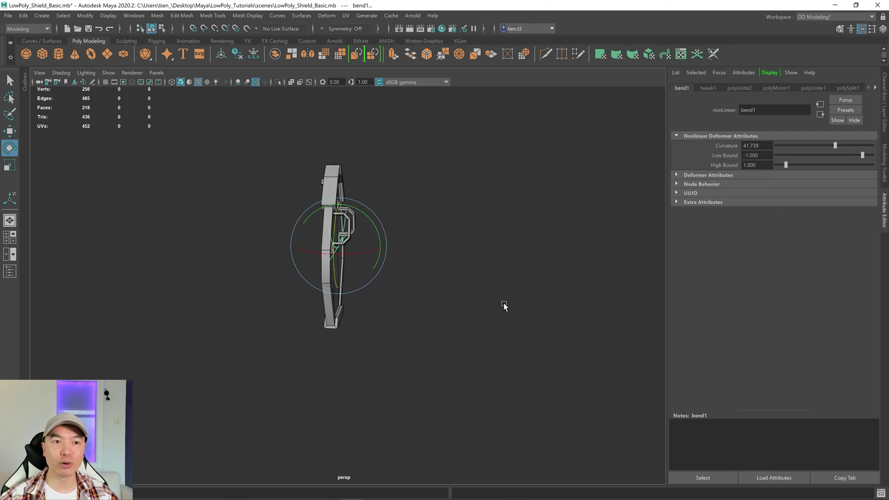
pyautogui.keyDown('alt'); pyautogui.moveTo(504, 306); pyautogui.dragTo(438, 296); pyautogui.keyUp('alt')
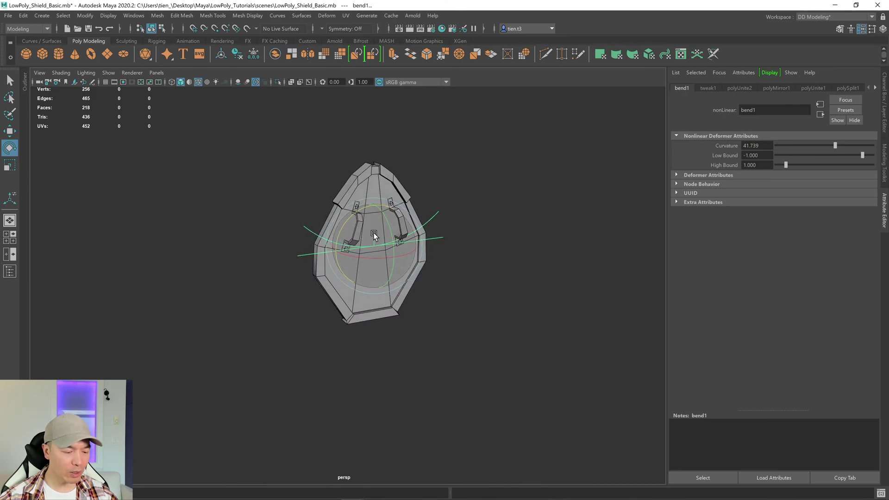
pyautogui.keyDown('alt'); pyautogui.moveTo(373, 232); pyautogui.dragTo(395, 241); pyautogui.keyUp('alt')
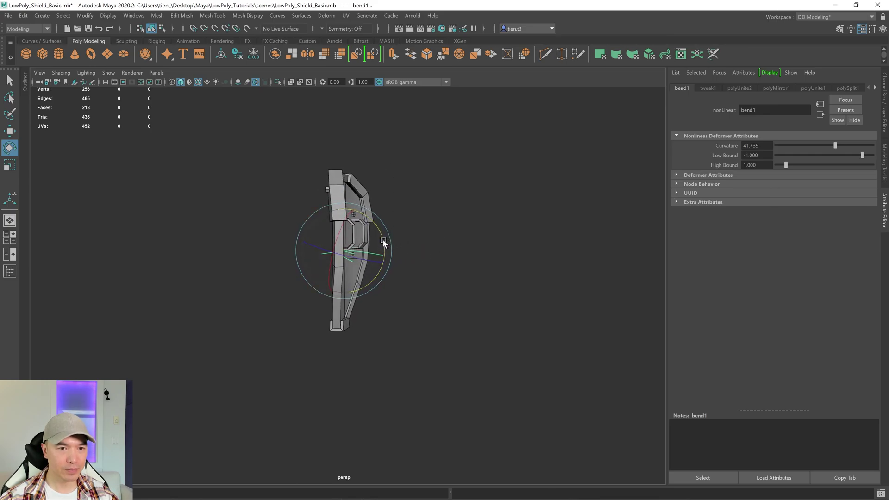
pyautogui.keyDown('alt'); pyautogui.moveTo(383, 239); pyautogui.dragTo(424, 274); pyautogui.keyUp('alt')
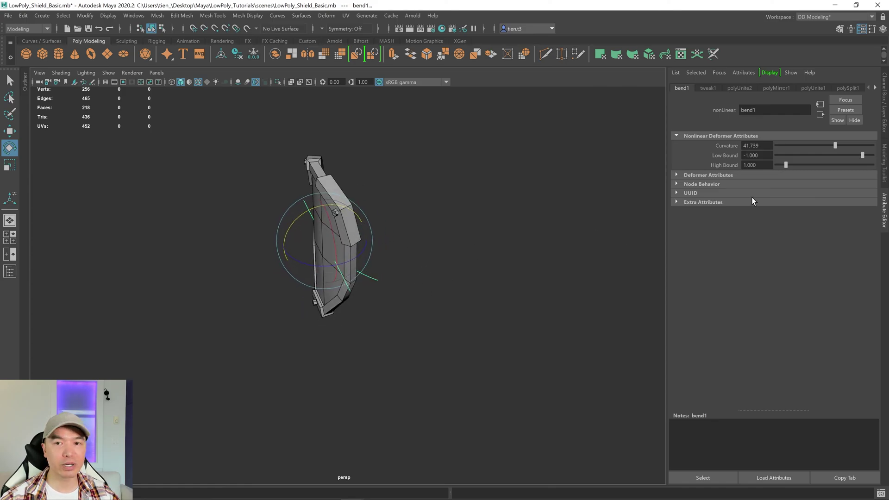
# Reduce the bend deformer's curvature slightly for a gentler curve across the shield
pyautogui.moveTo(834, 145); pyautogui.dragTo(830, 145)
pyautogui.keyDown('alt'); pyautogui.moveTo(438, 278); pyautogui.dragTo(446, 260); pyautogui.keyUp('alt')
# Delete the construction history of the bent shield mesh to bake in the curve, and clear the selection
pyautogui.press('q')
pyautogui.click(320, 233)
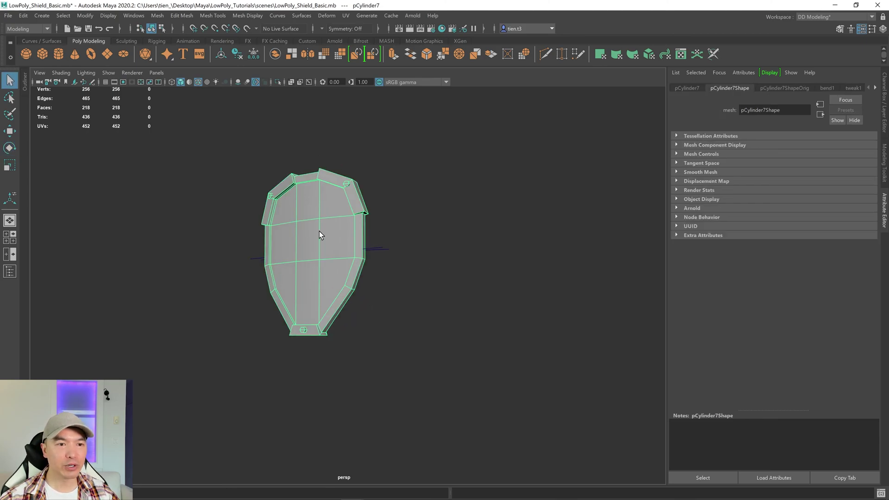
pyautogui.keyDown('alt'); pyautogui.moveTo(409, 246); pyautogui.dragTo(407, 254); pyautogui.keyUp('alt')
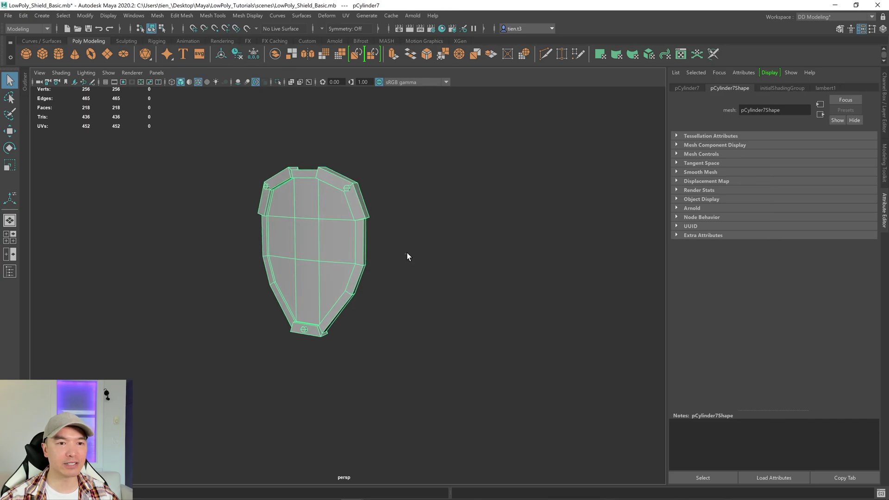
pyautogui.click(407, 254)
# Examine the finished curved shield from several angles, including its front face, guards and bolts
pyautogui.keyDown('alt'); pyautogui.moveTo(407, 254); pyautogui.dragTo(419, 281, button='middle'); pyautogui.keyUp('alt')
pyautogui.moveTo(419, 281)
pyautogui.keyDown('alt'); pyautogui.mouseDown()
pyautogui.moveTo(405, 282)
pyautogui.moveTo(460, 278)
pyautogui.moveTo(411, 284)
pyautogui.mouseUp(); pyautogui.keyUp('alt')
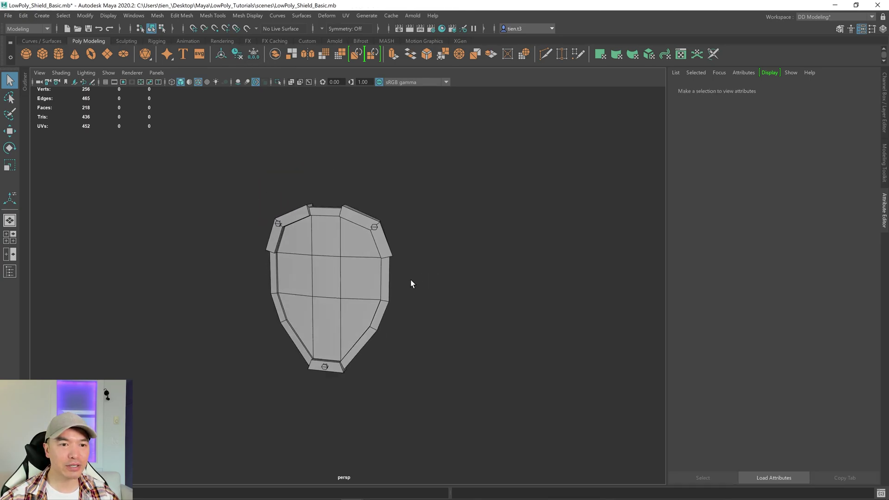
pyautogui.keyDown('alt'); pyautogui.moveTo(411, 283); pyautogui.dragTo(539, 263, button='right'); pyautogui.keyUp('alt')
pyautogui.keyDown('alt'); pyautogui.moveTo(539, 263); pyautogui.dragTo(500, 276); pyautogui.keyUp('alt')
pyautogui.keyDown('alt'); pyautogui.moveTo(500, 276); pyautogui.dragTo(482, 256, button='middle'); pyautogui.keyUp('alt')
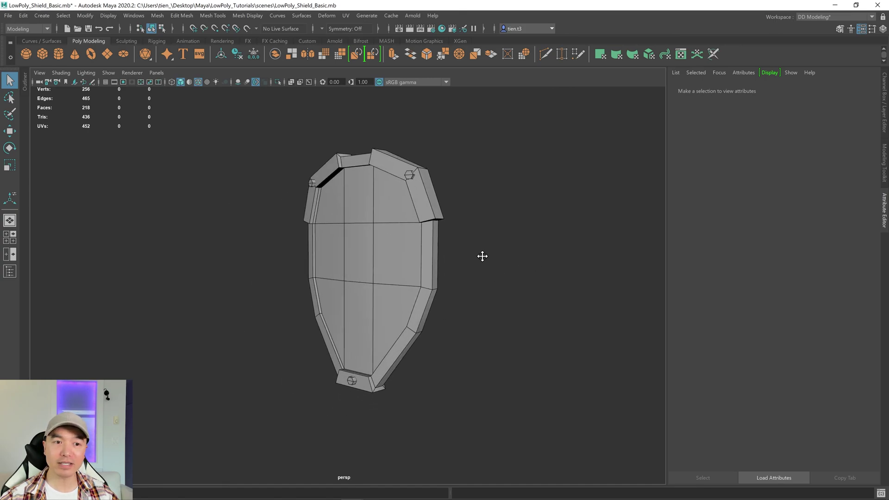
pyautogui.keyDown('alt'); pyautogui.moveTo(491, 257); pyautogui.dragTo(546, 258); pyautogui.keyUp('alt')
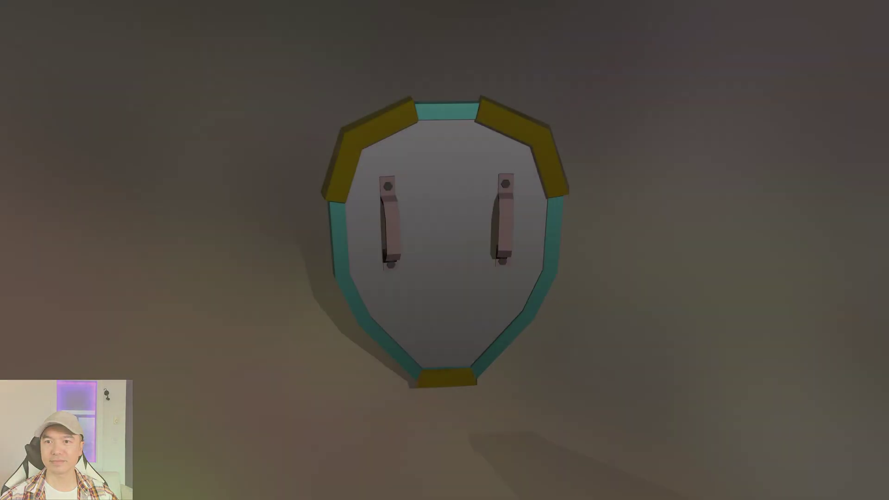